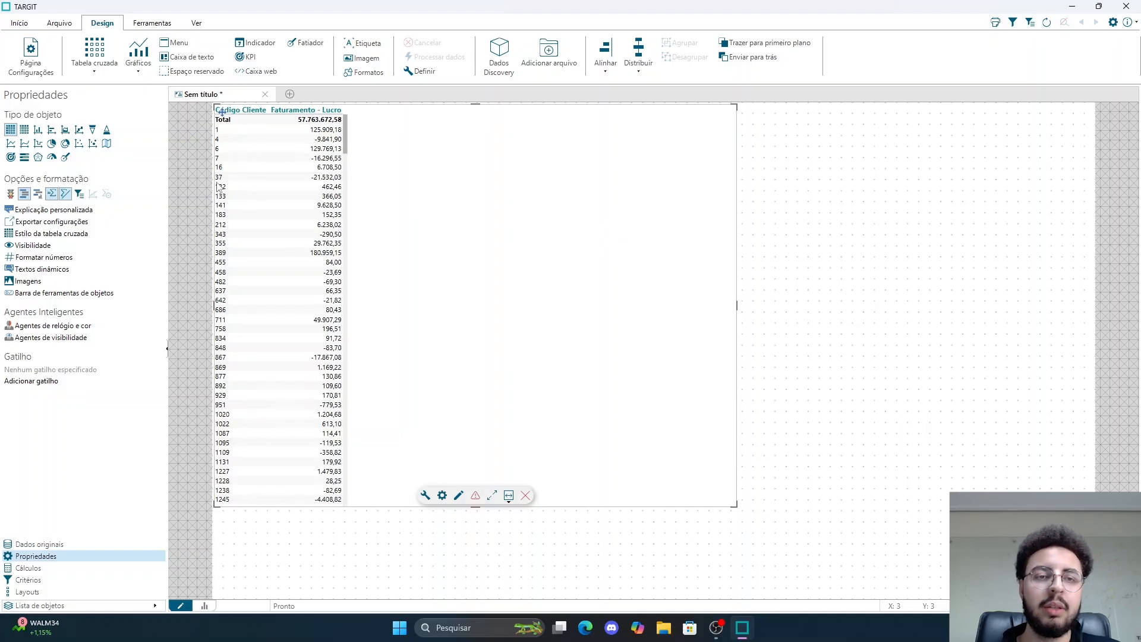
left_click(379, 542)
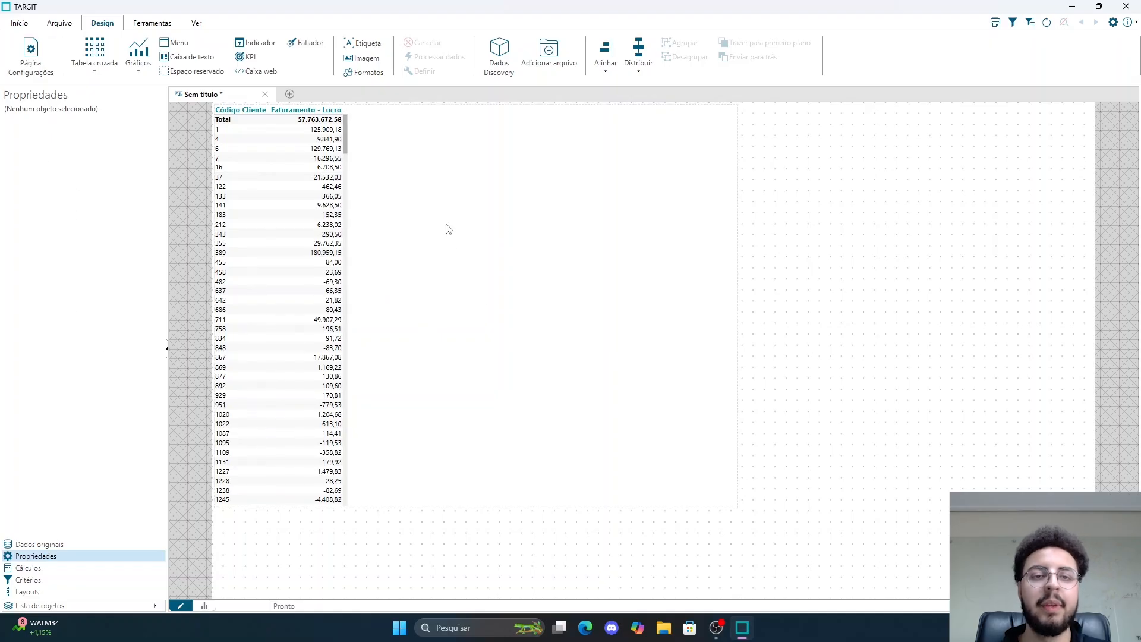
left_click(445, 240)
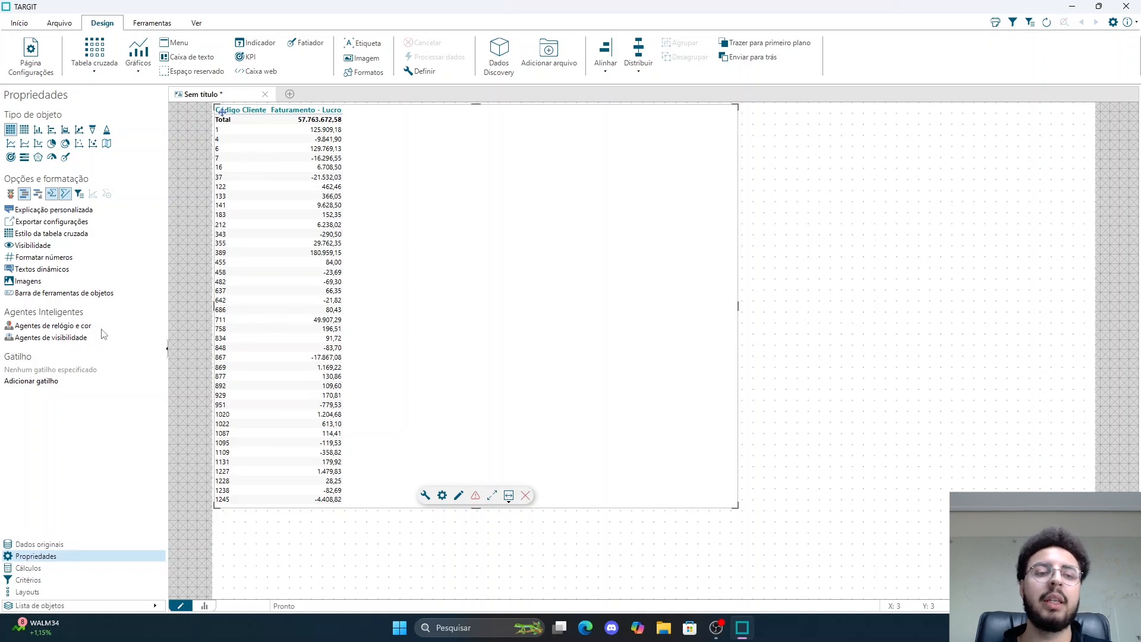
left_click(60, 328)
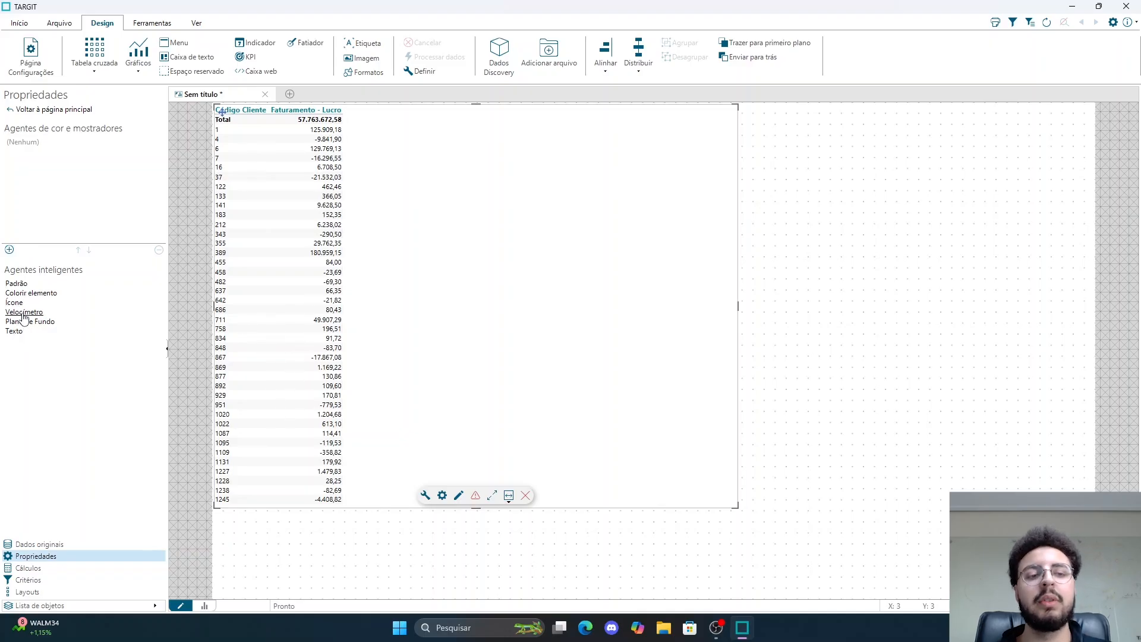
left_click(27, 293)
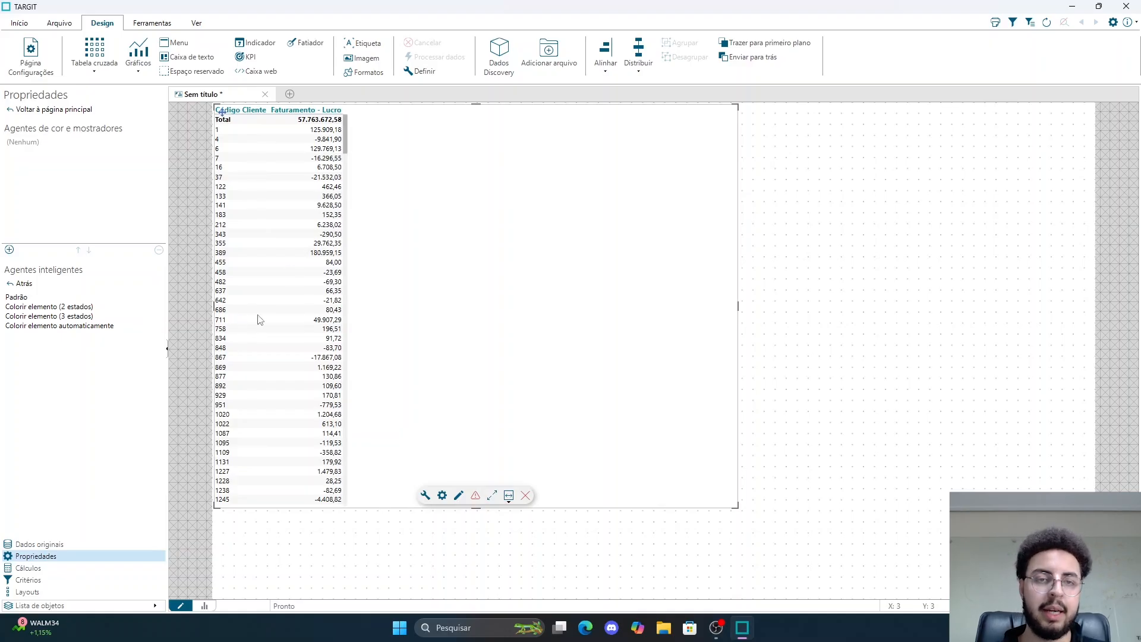
left_click(21, 304)
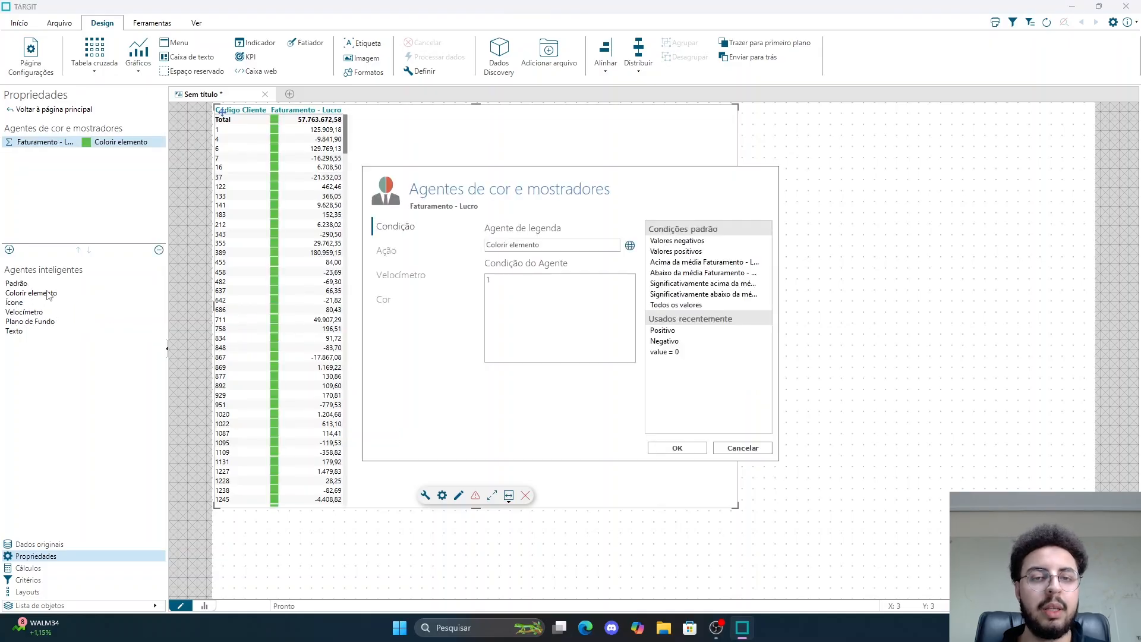
double_click(488, 280)
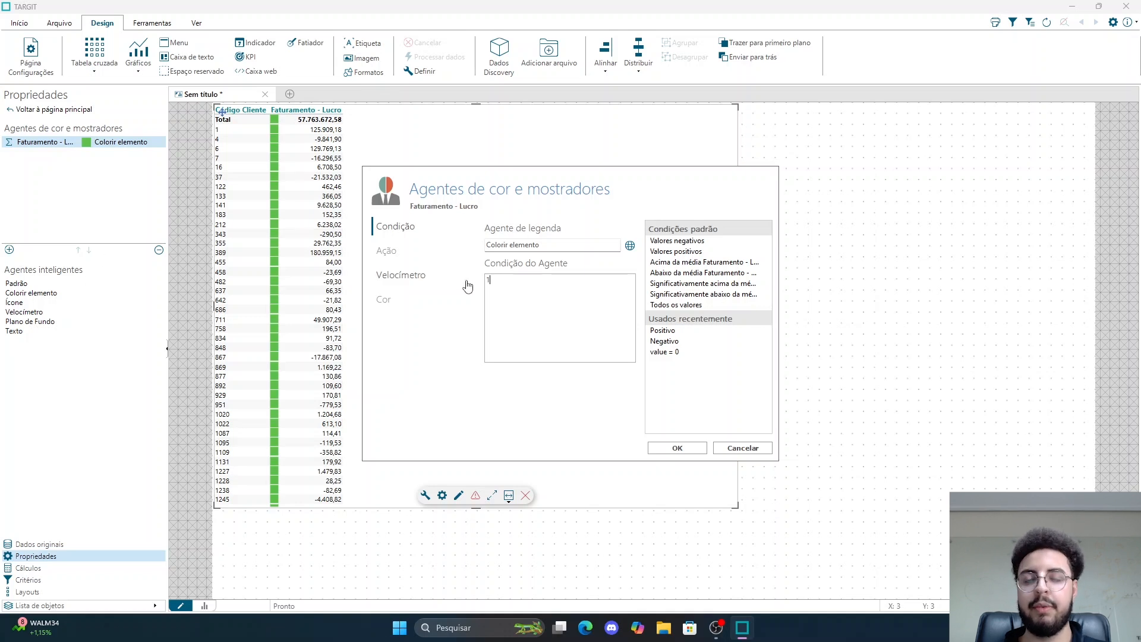
left_click(740, 450)
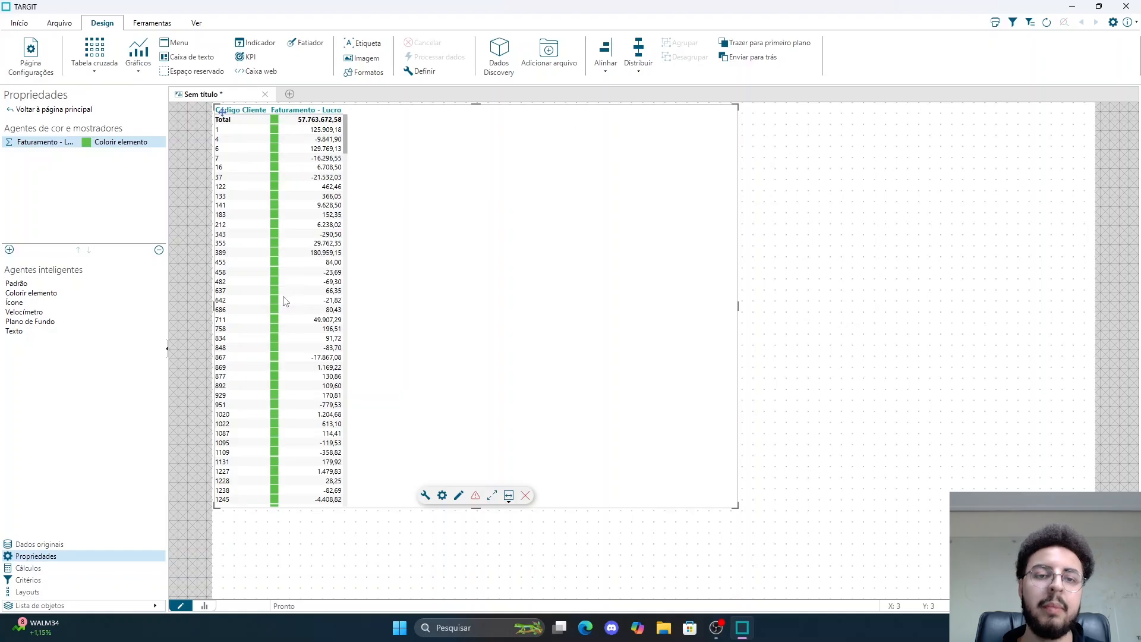
double_click(75, 145)
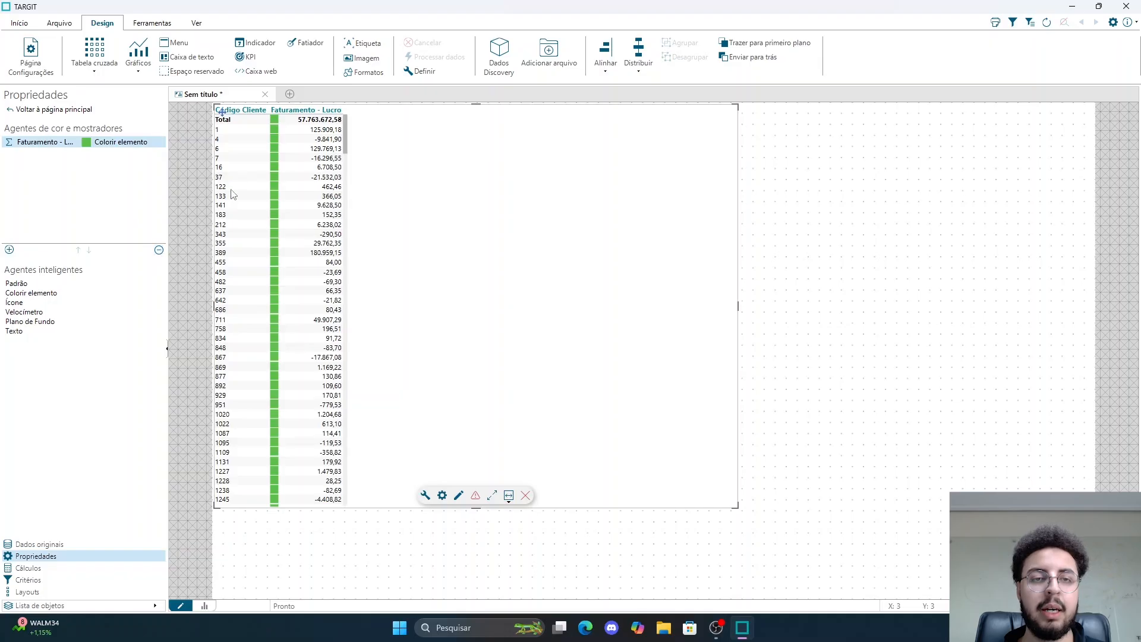
left_click(159, 250)
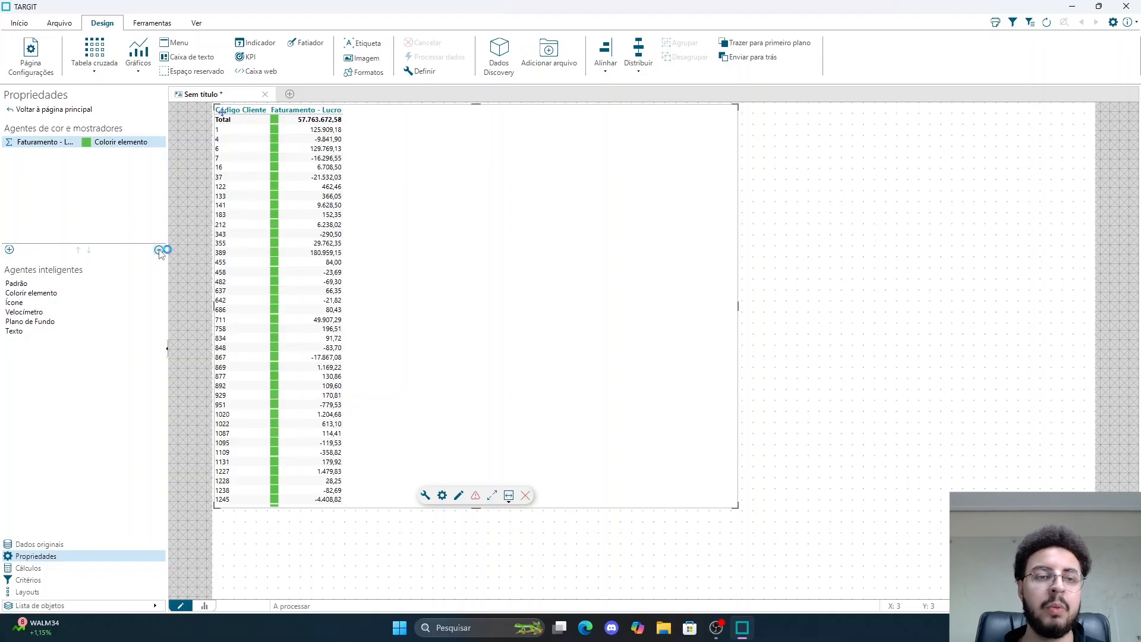
Add the Faturamento - Valor measure to the crosstab alongside Faturamento - Lucro and process the data
left_click(427, 495)
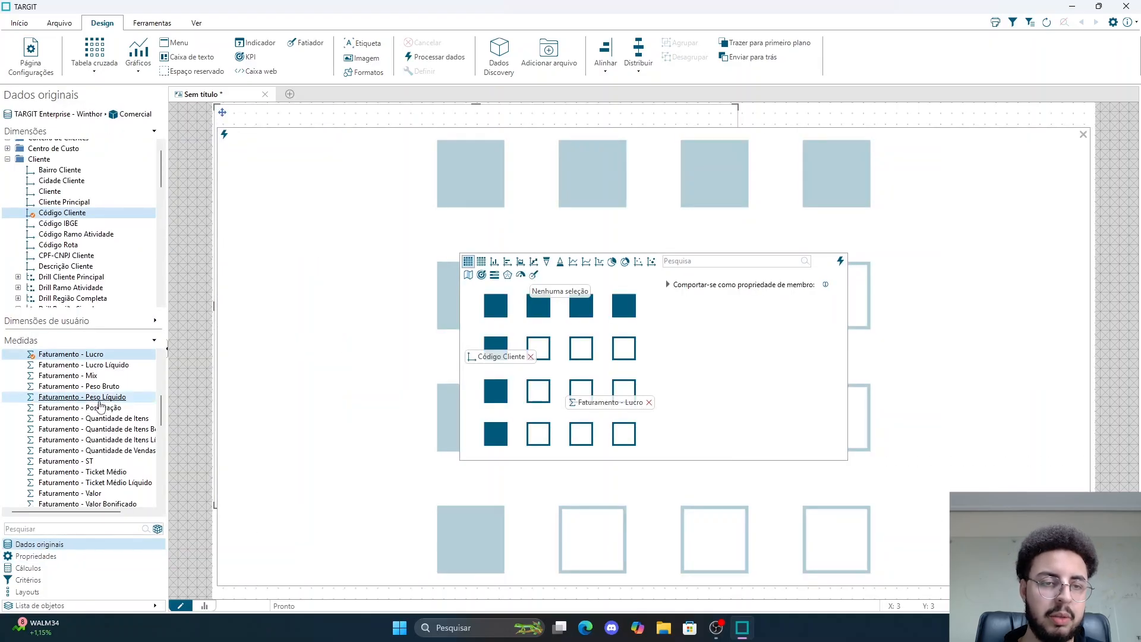
left_click_drag(92, 494, 598, 415)
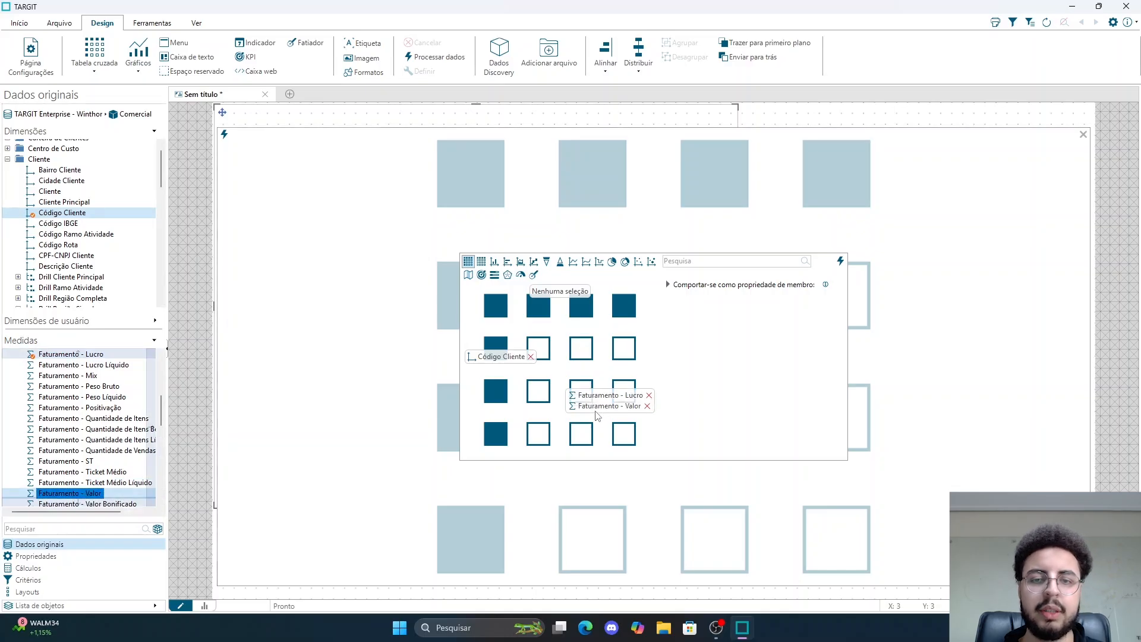
left_click(840, 261)
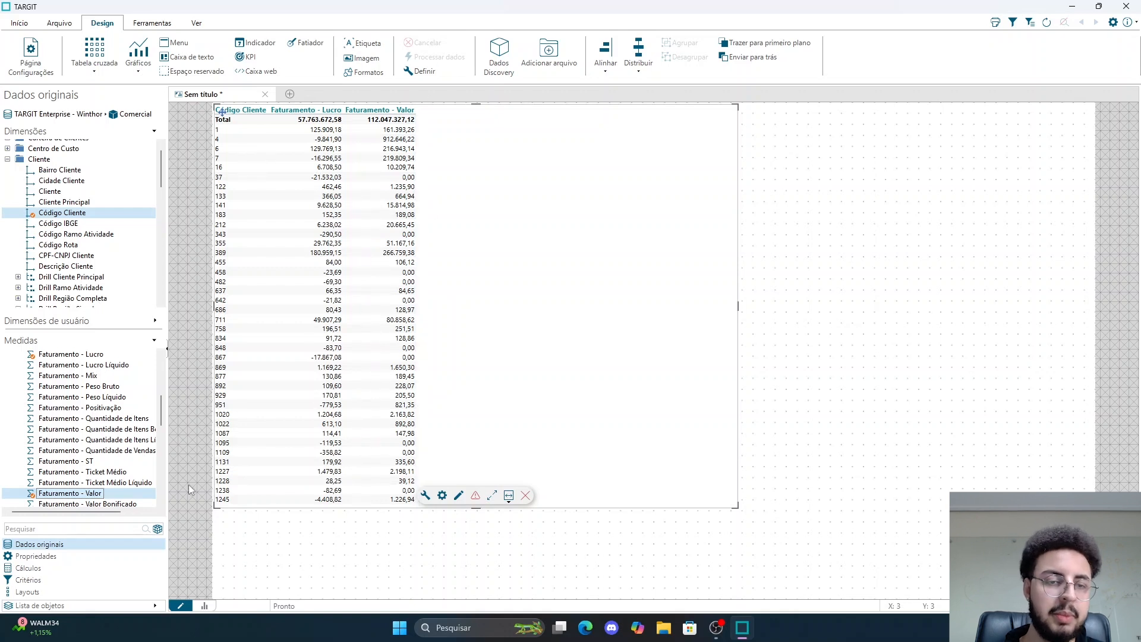
Create a default Colorir elemento colour agent on the crosstab's Faturamento - Lucro measure
left_click(55, 559)
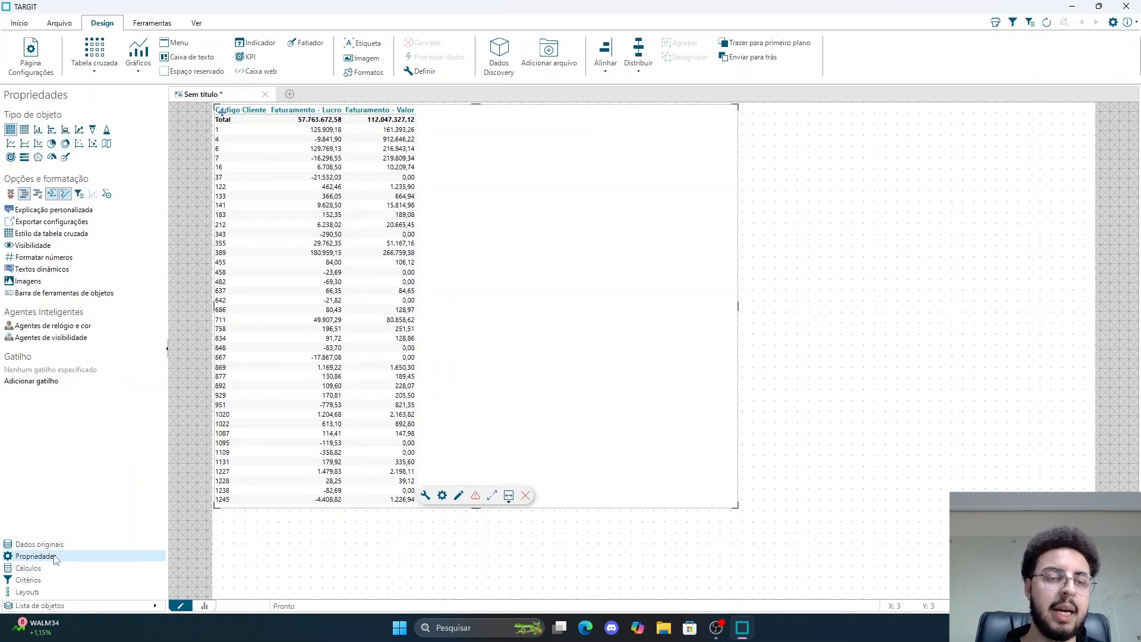
left_click(53, 331)
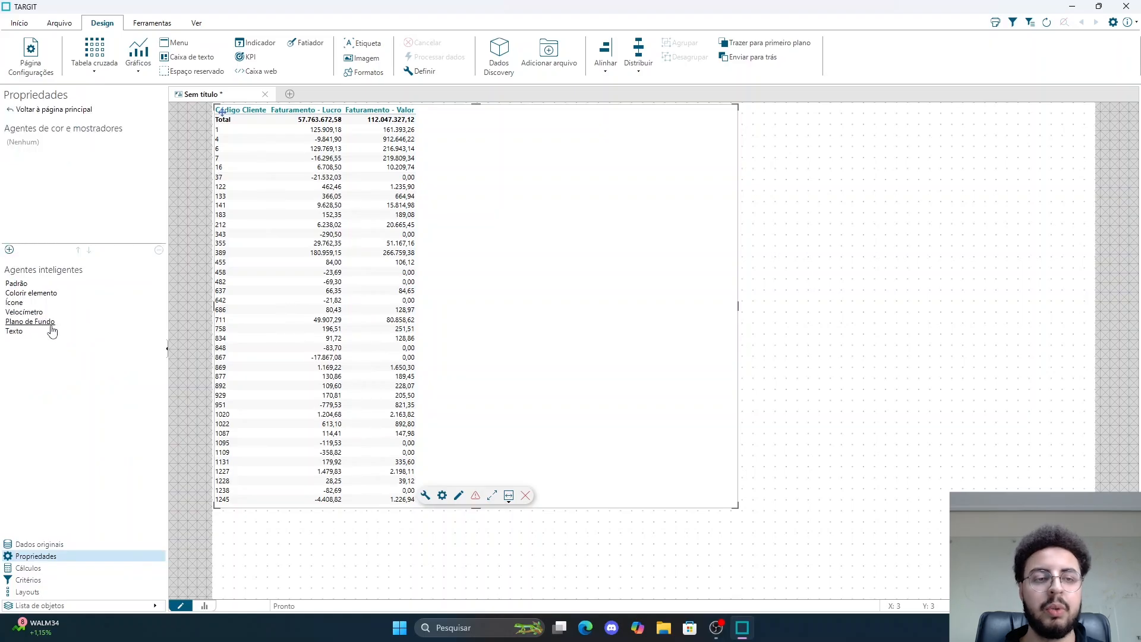
left_click(16, 294)
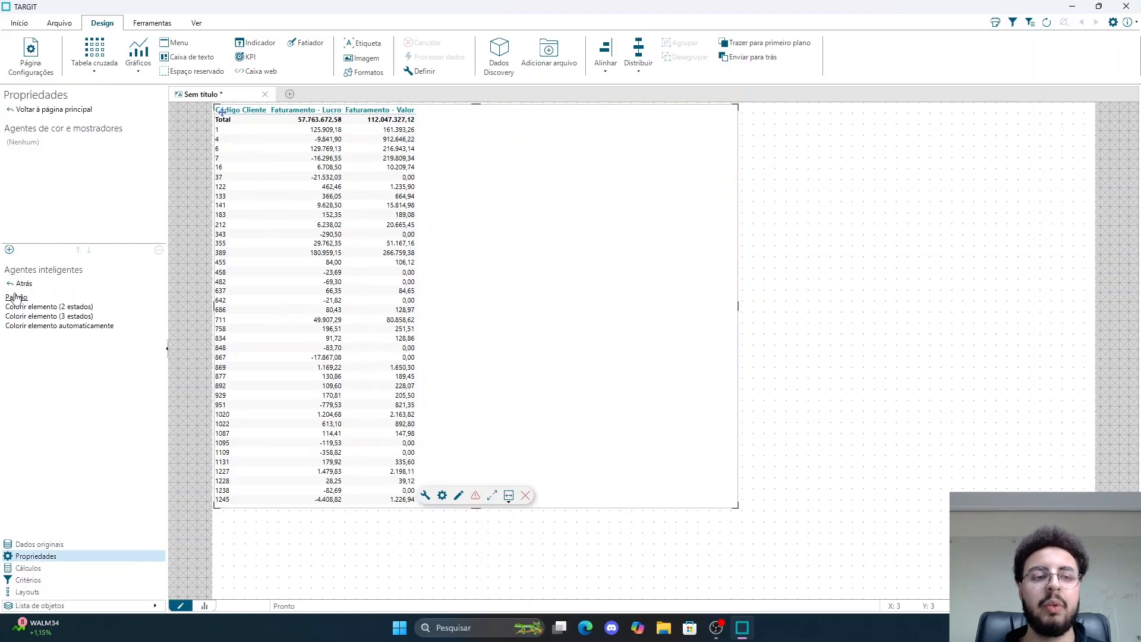
left_click(16, 298)
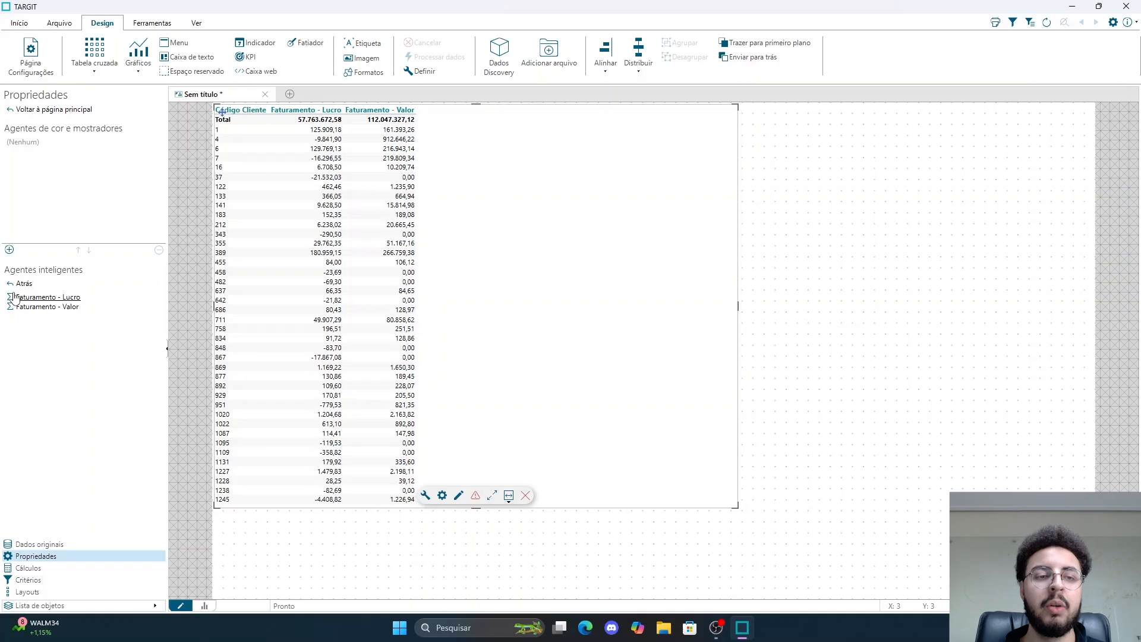
left_click(49, 297)
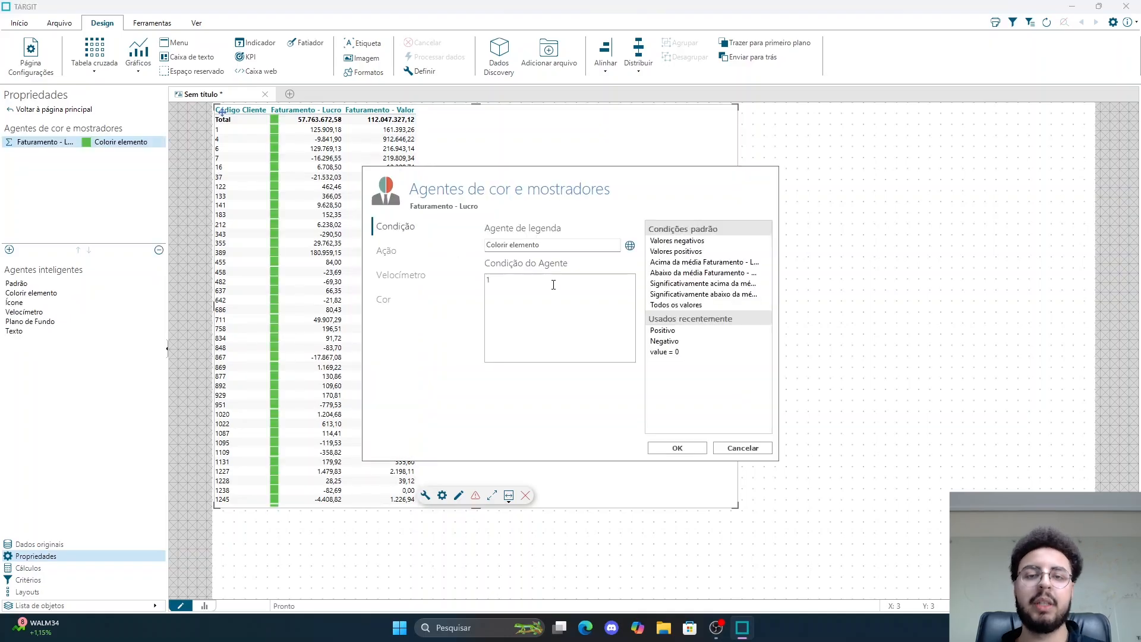
Set the new agent's legend to "Valores Positivos"
left_click(551, 247)
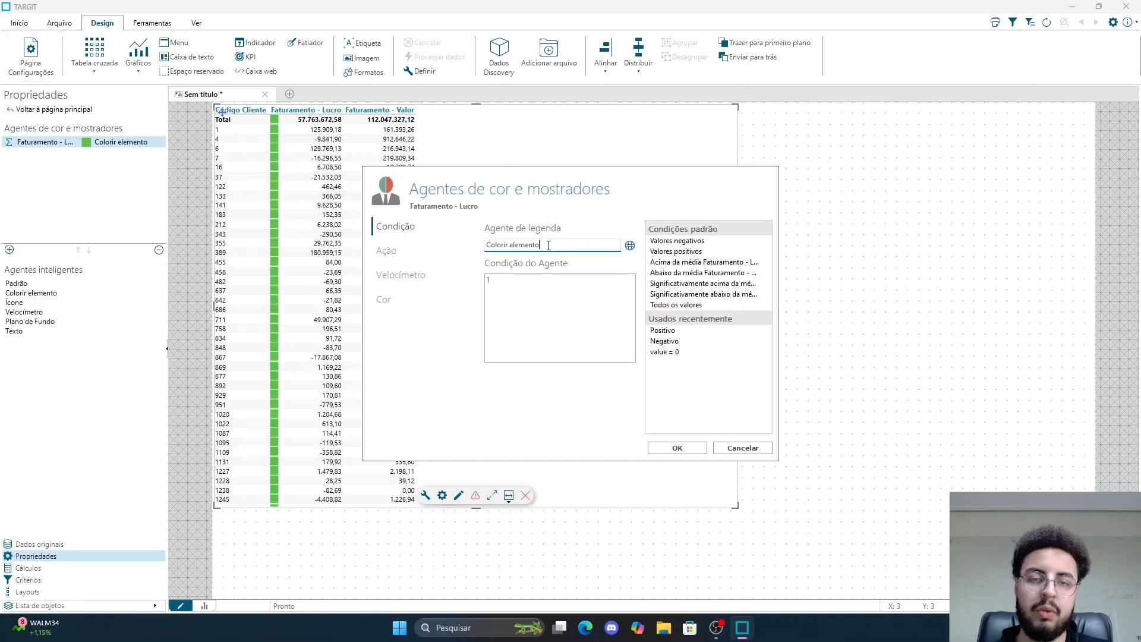
key("BackSpace")
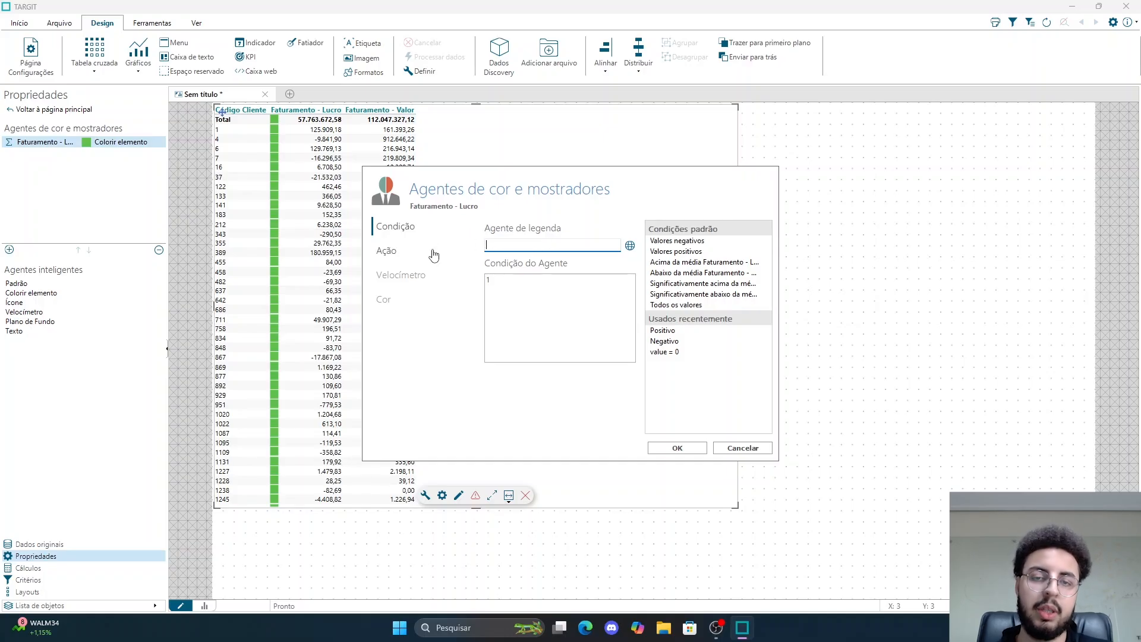
type("Valores Positivos")
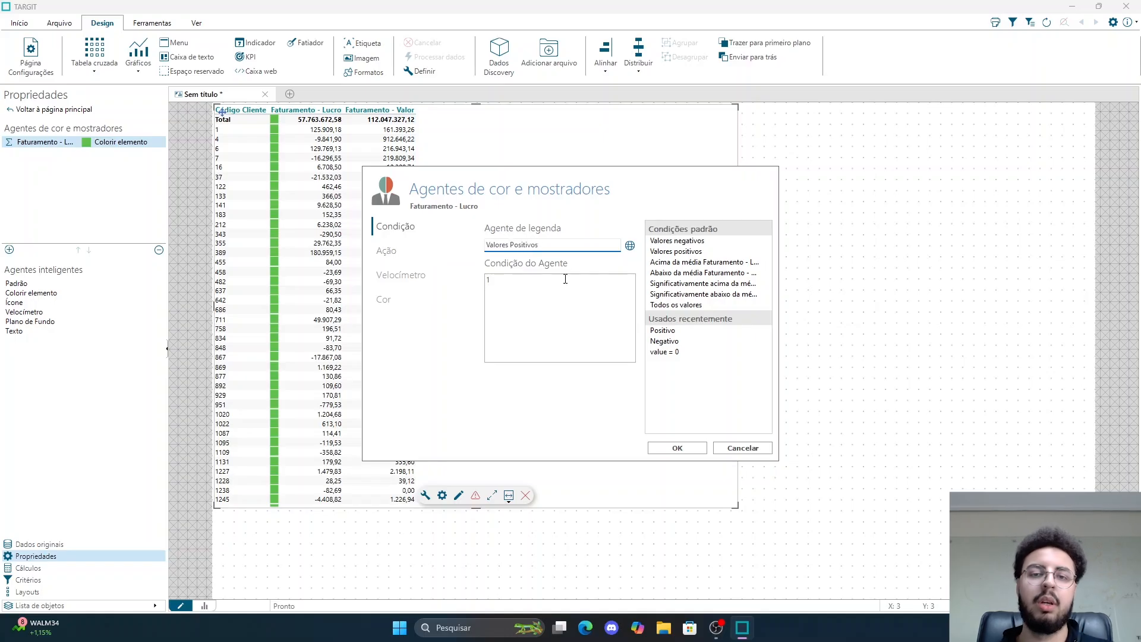
Set the Valores Positivos agent's condition to "value >= 0" and apply it to the crosstab
left_click(564, 281)
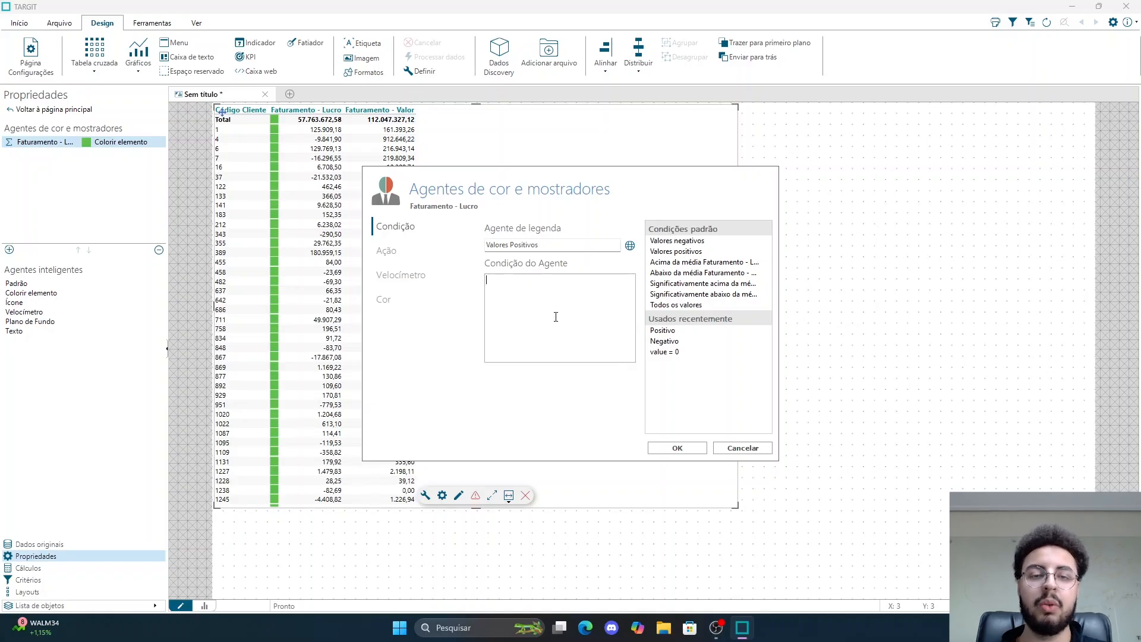
type("value")
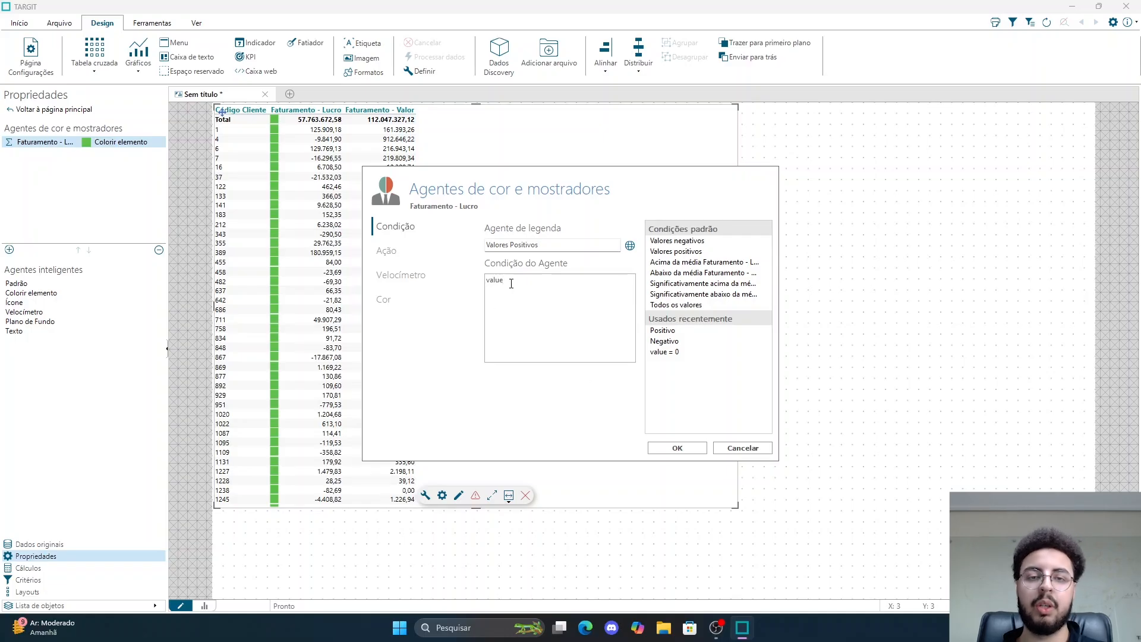
left_click_drag(511, 284, 473, 286)
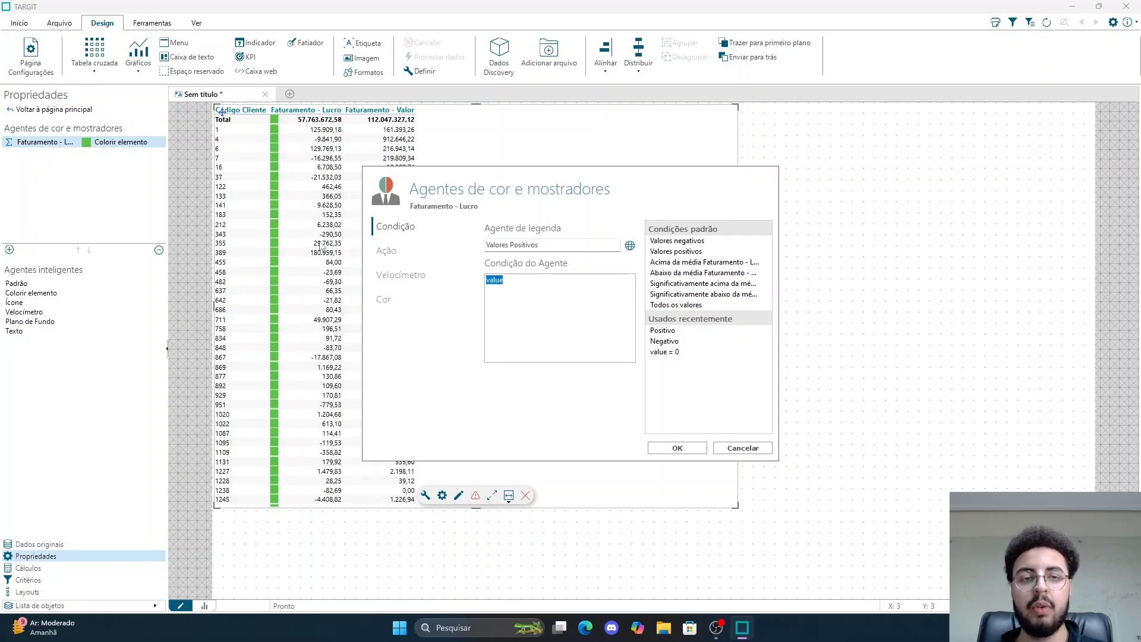
left_click(536, 279)
type(">= ")
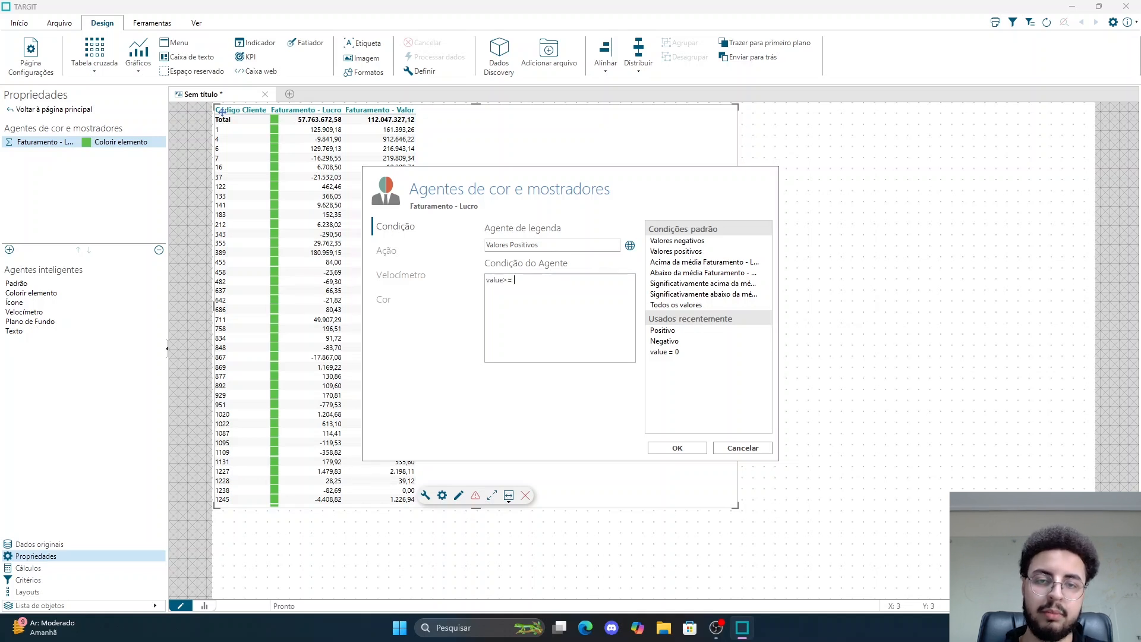
type("0")
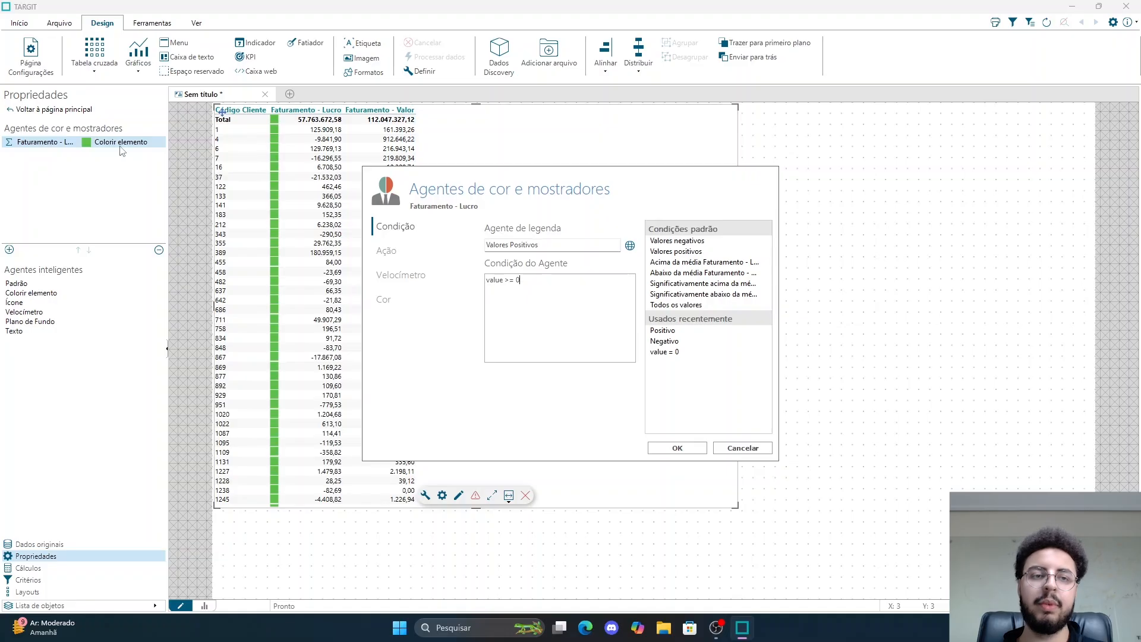
left_click_drag(526, 282, 469, 285)
left_click(524, 295)
left_click(678, 449)
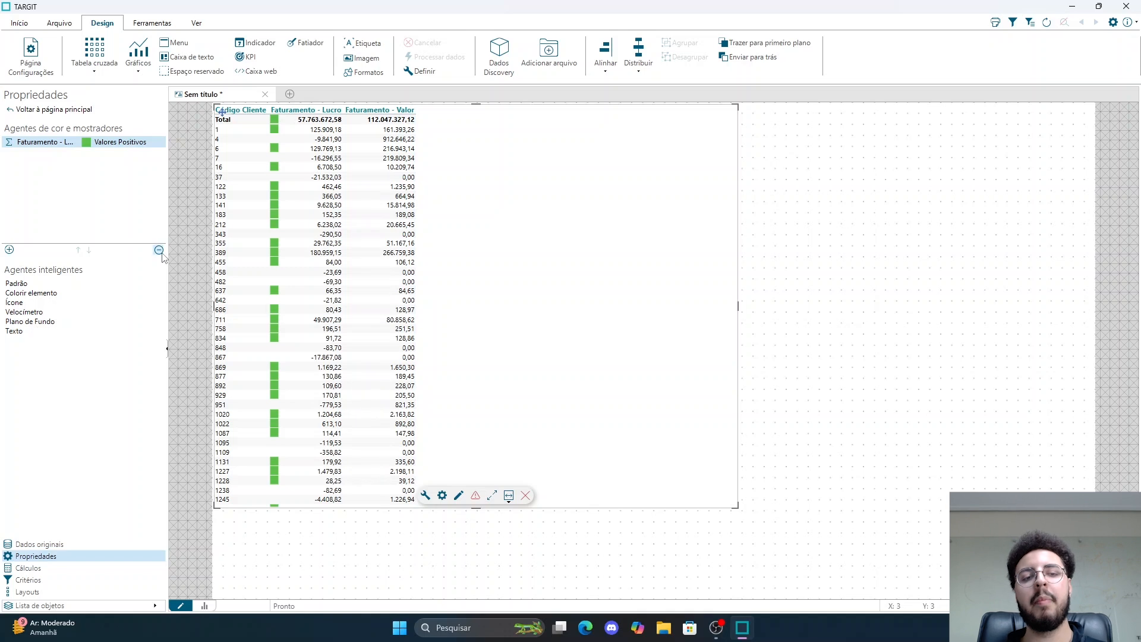
Change the Valores Positivos agent's action to Colorir texto da célula, applied to all measure and calculation cells in the row
left_click(122, 144)
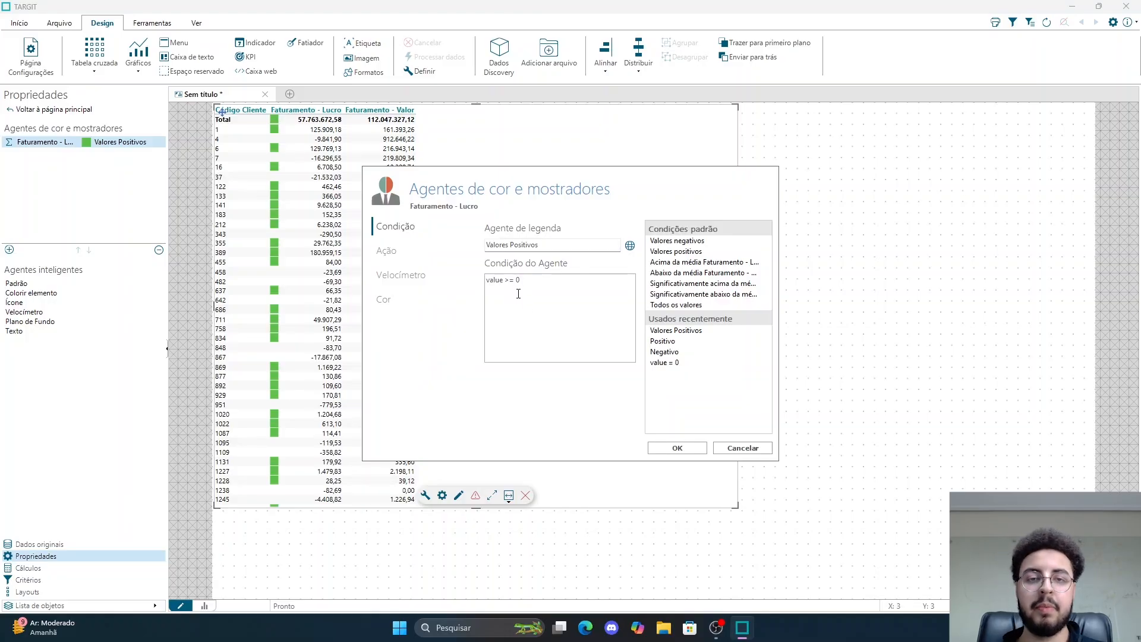
left_click(391, 254)
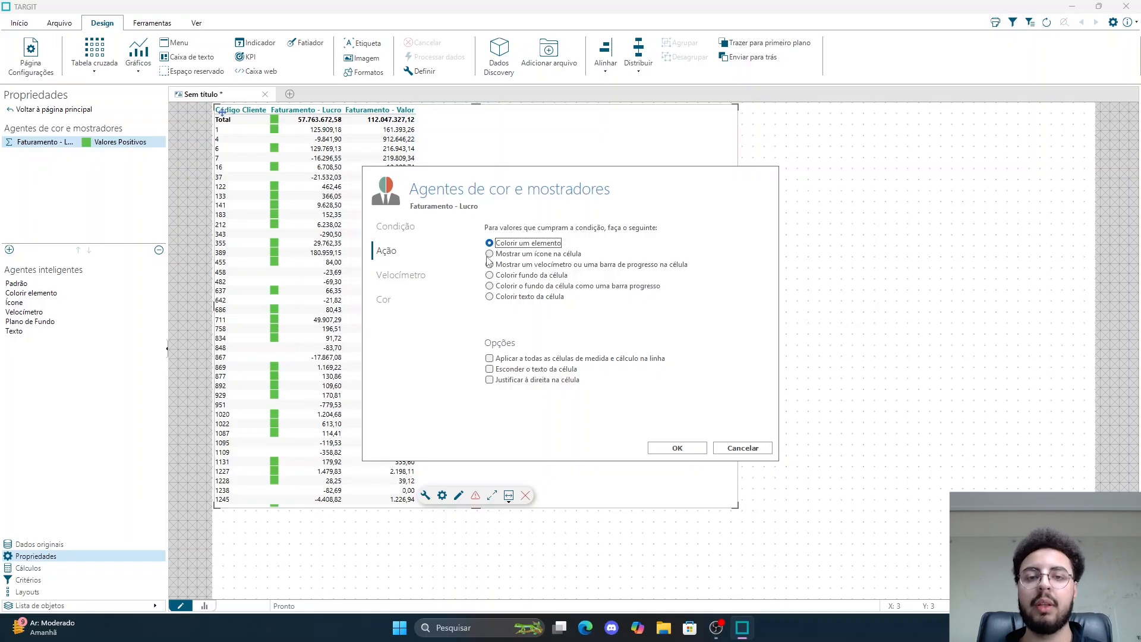
left_click(491, 300)
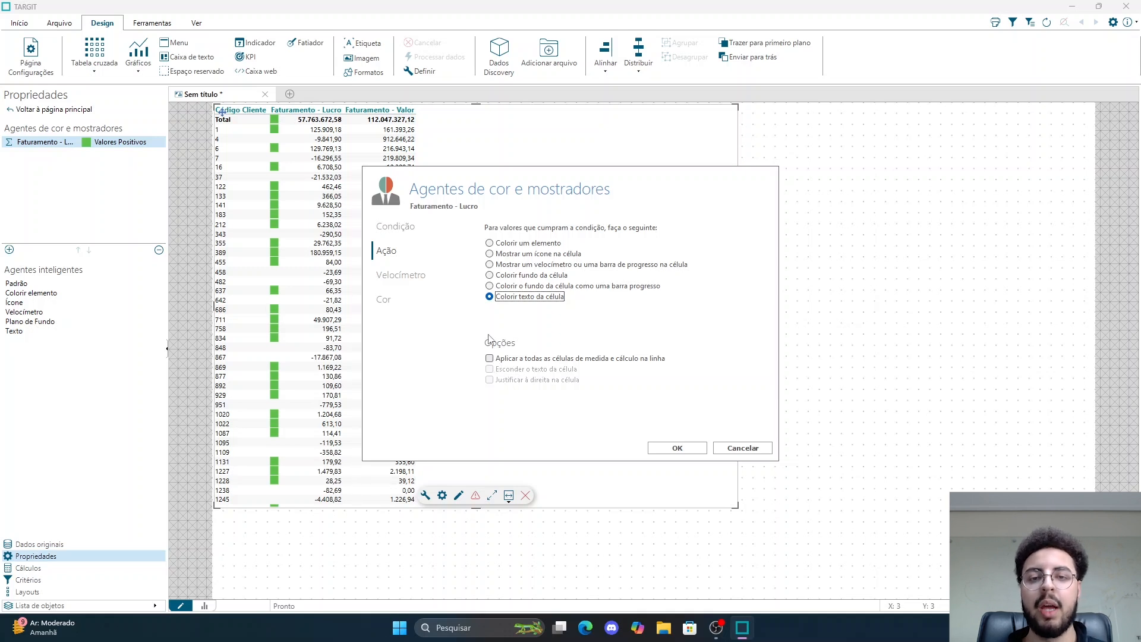
left_click(490, 359)
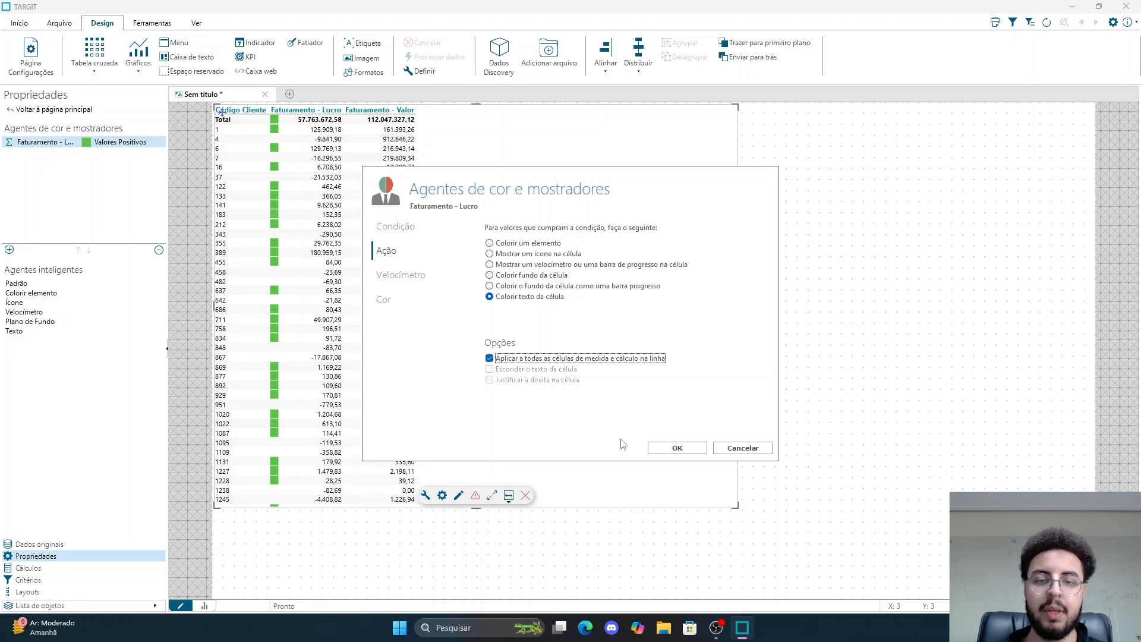
left_click(677, 450)
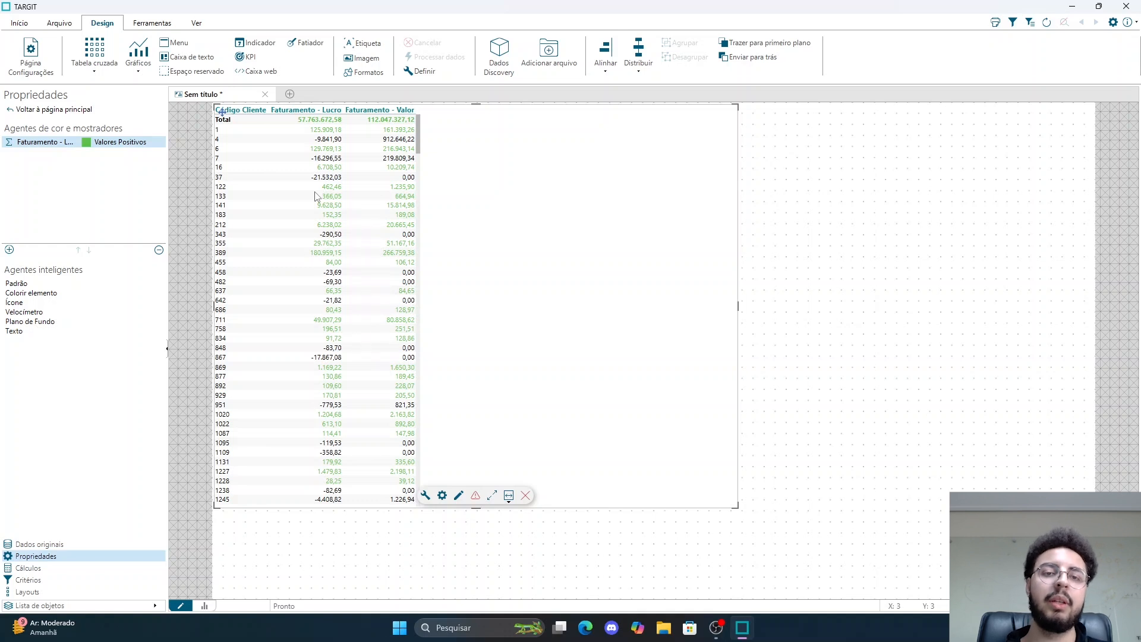
Add a second colour agent on the Faturamento - Lucro measure with the legend "Valores Negativos"
left_click(29, 293)
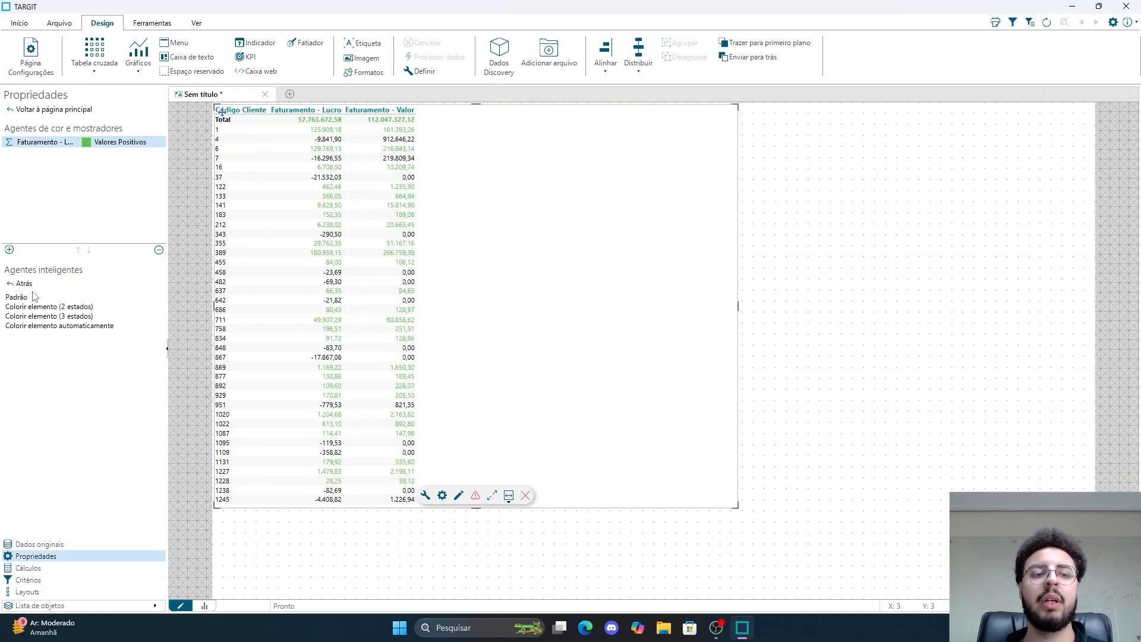
left_click(22, 283)
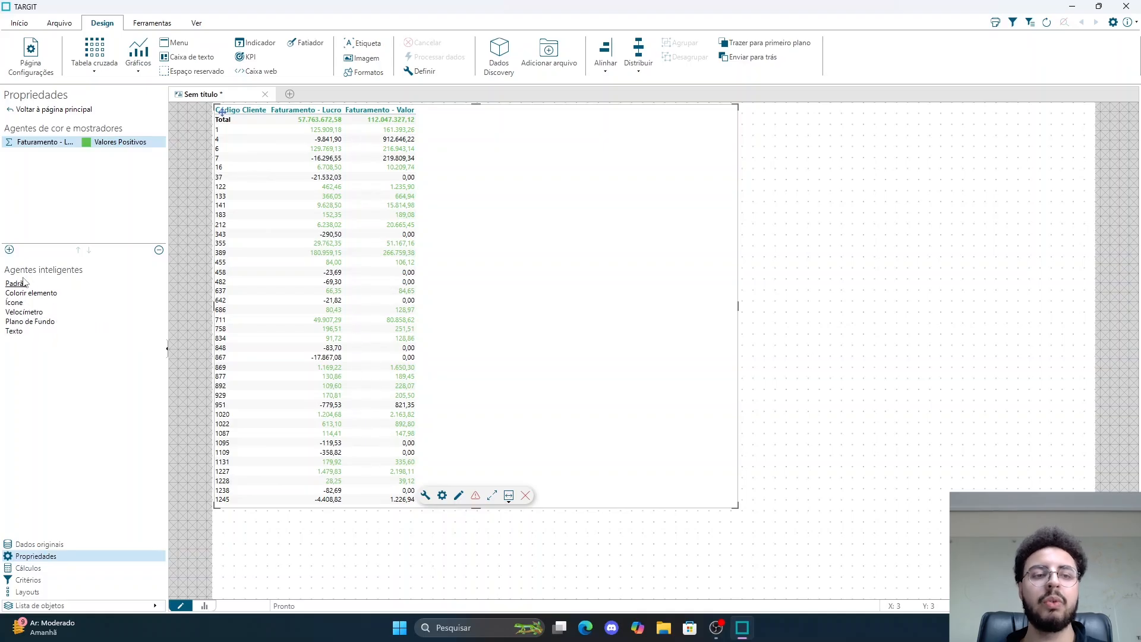
left_click(9, 250)
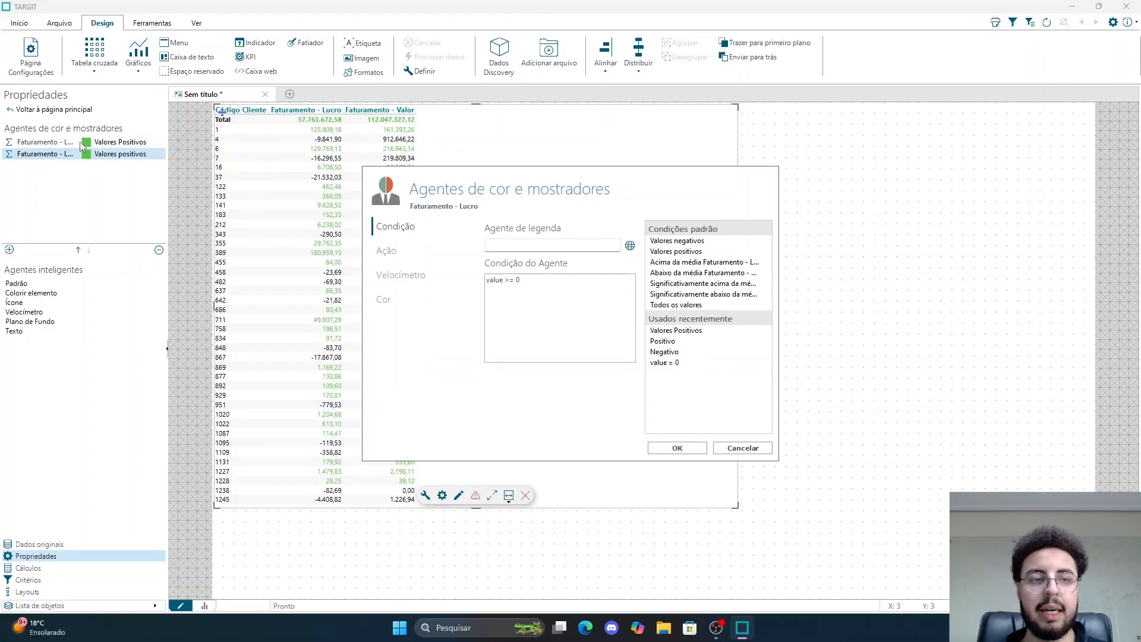
left_click(500, 246)
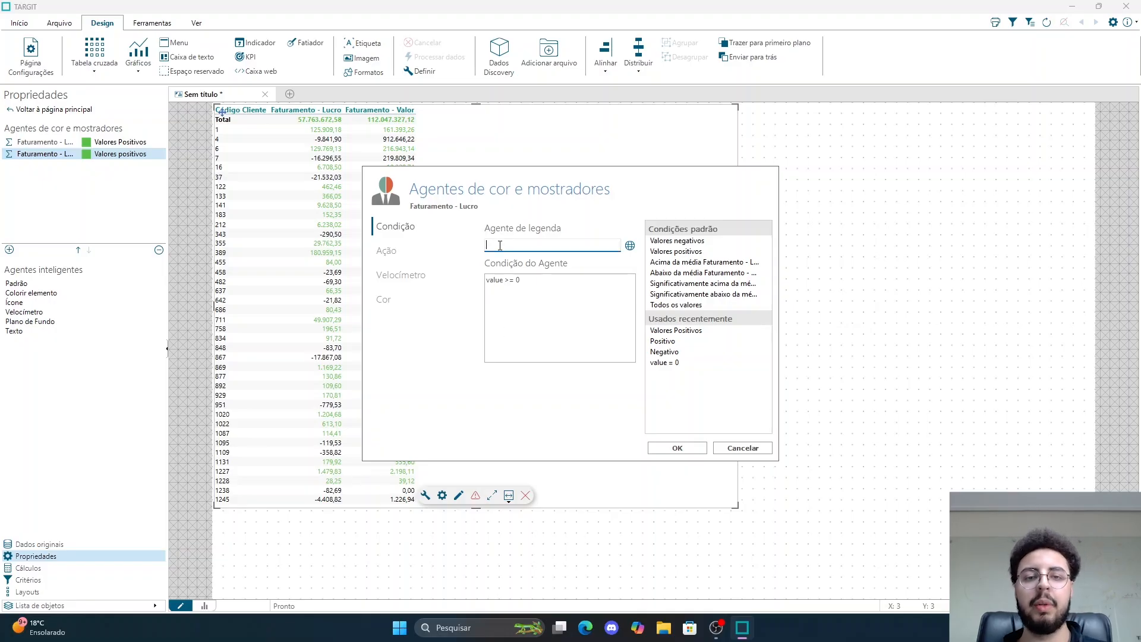
type("Valores Negativos")
Change the Valores Negativos agent's condition to "value < 0"
left_click(541, 280)
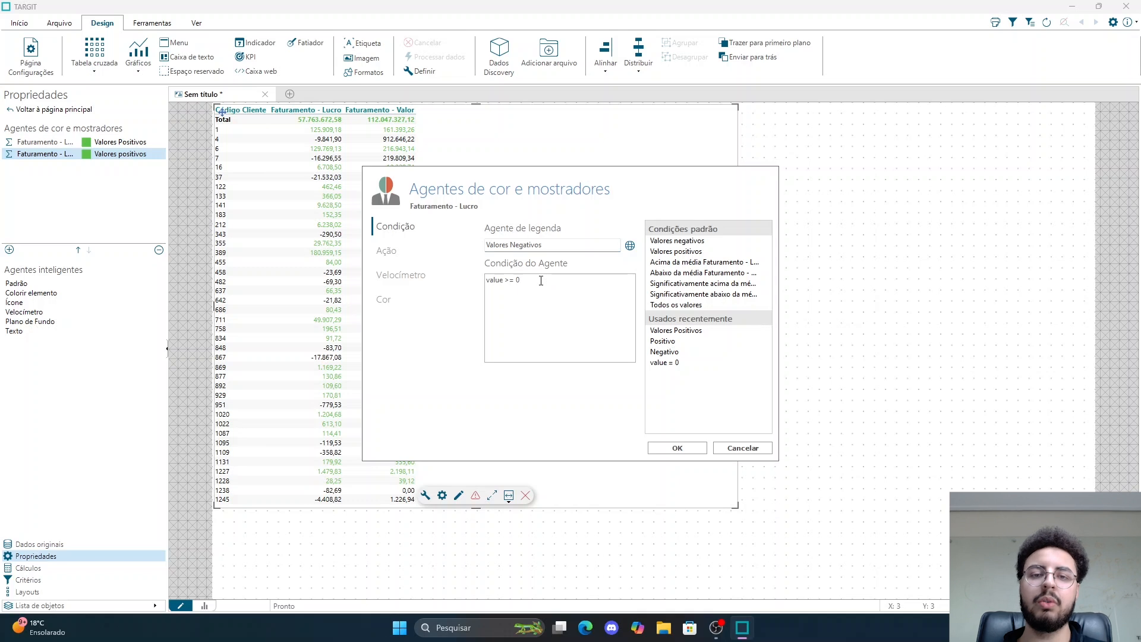
key("BackSpace")
key("BackSpace")
key("BackSpace")
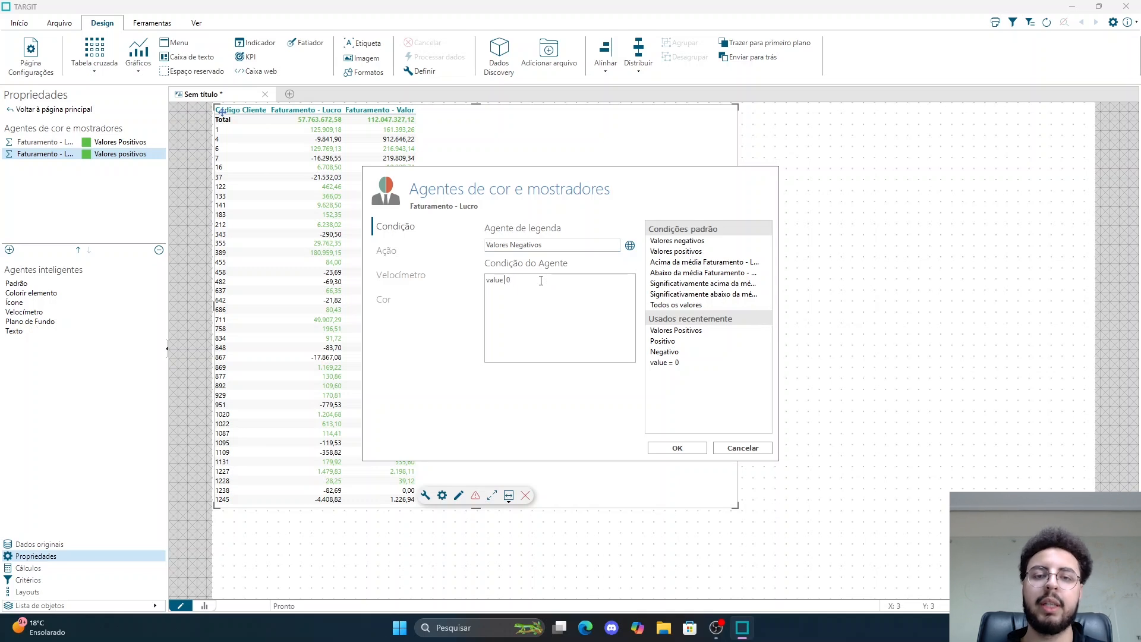
type("<")
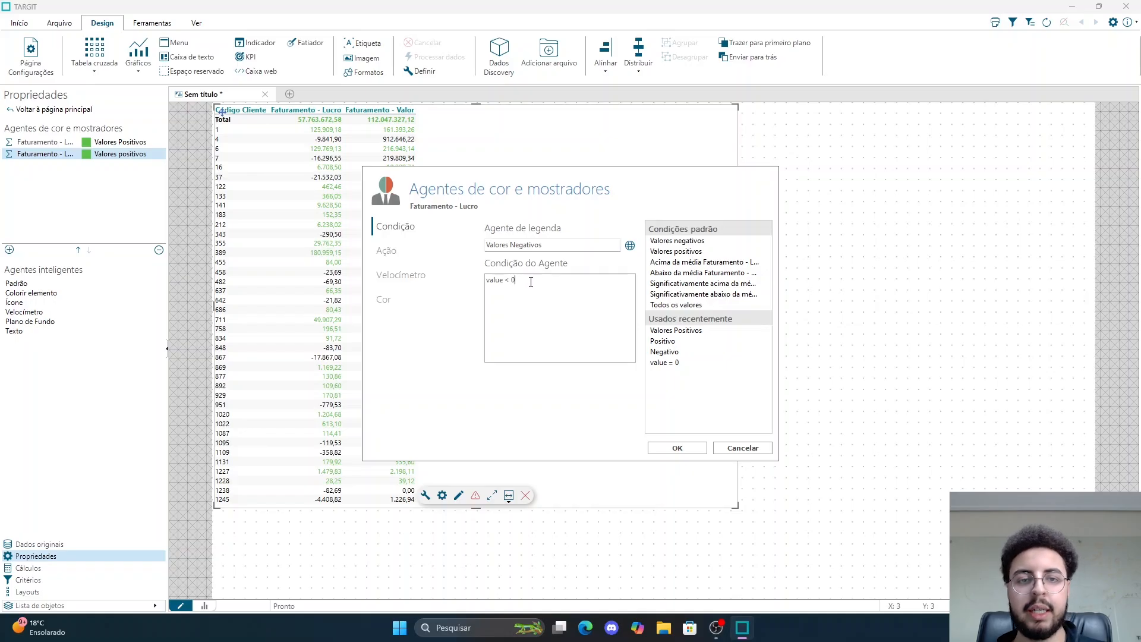
Set the Valores Negativos agent's action to Colorir fundo da célula
left_click(410, 250)
left_click(490, 297)
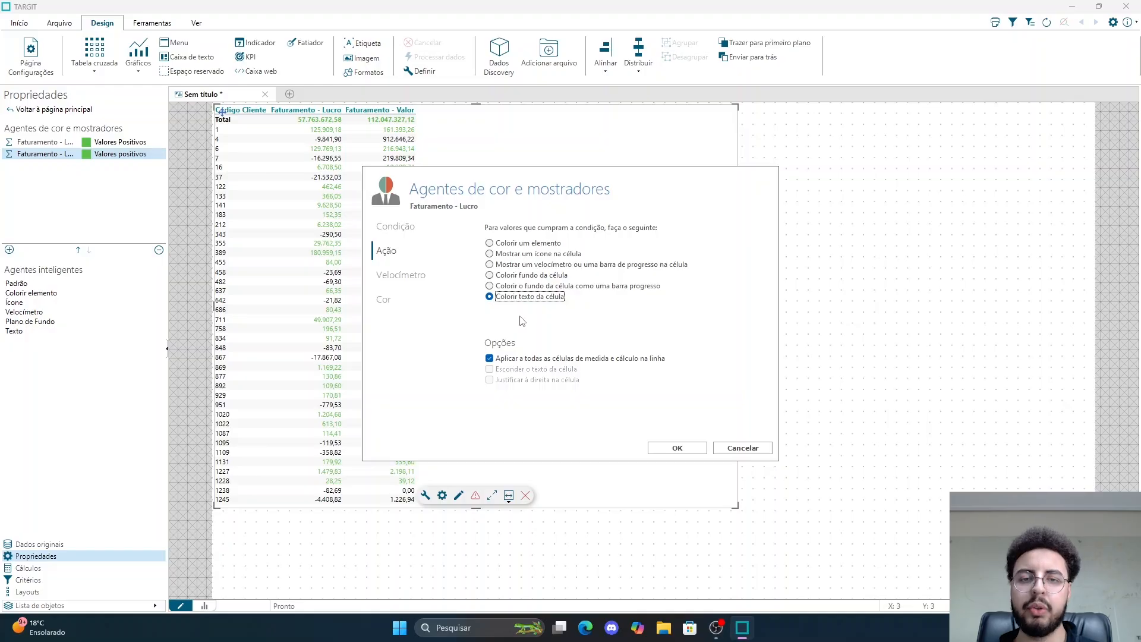
left_click(490, 276)
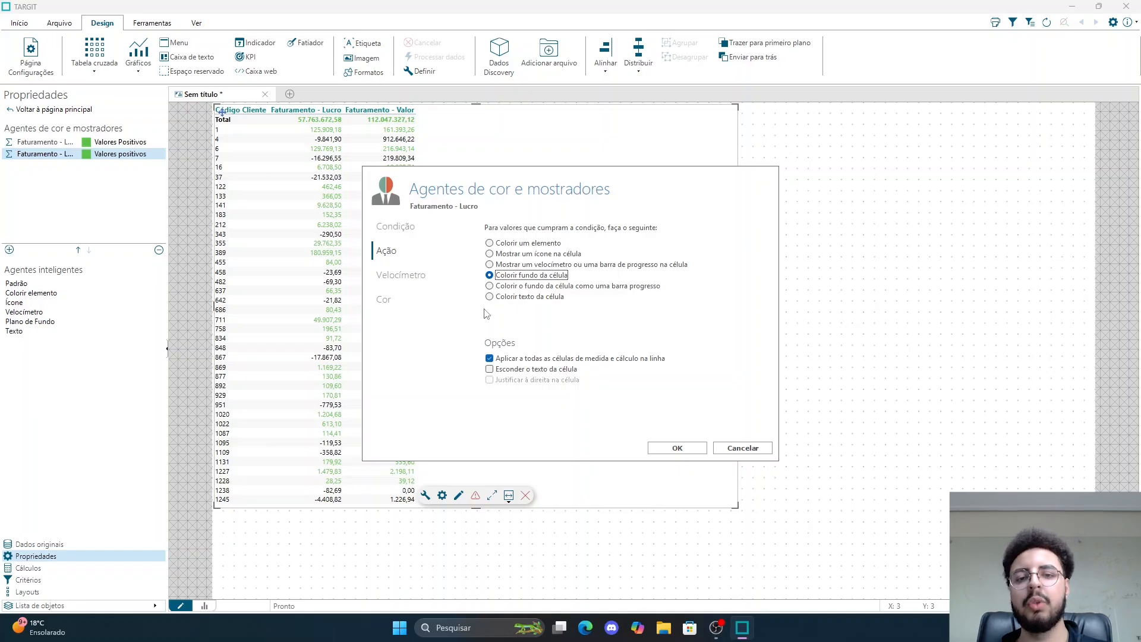
Set the Valores Negativos agent's colour to the recent red FFF11616 and apply the agent to the crosstab
left_click(394, 301)
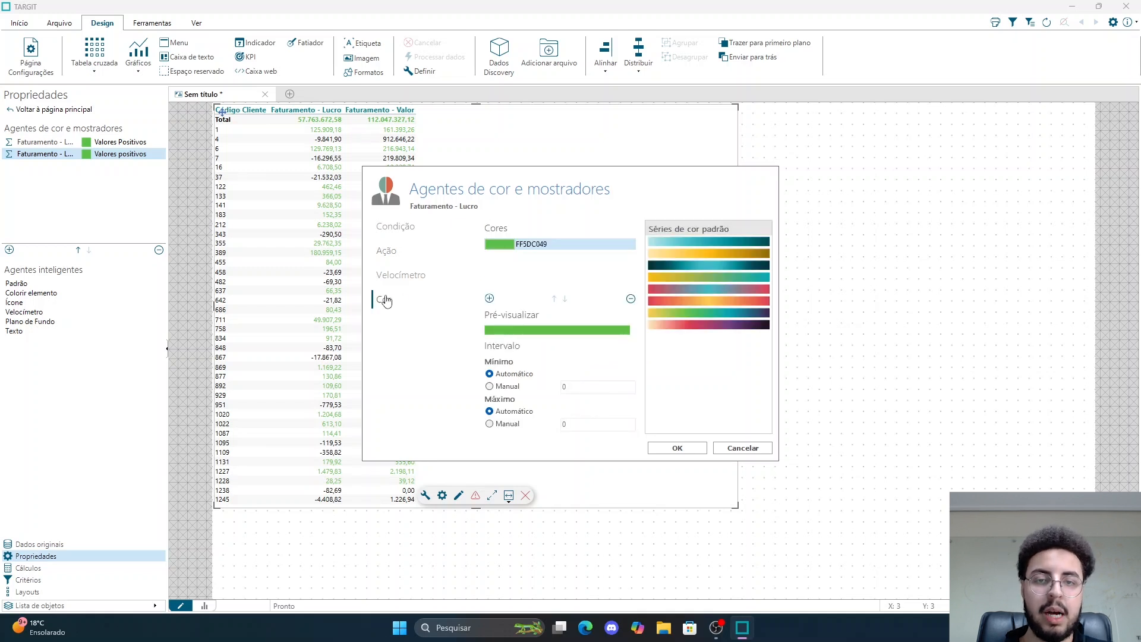
left_click(504, 249)
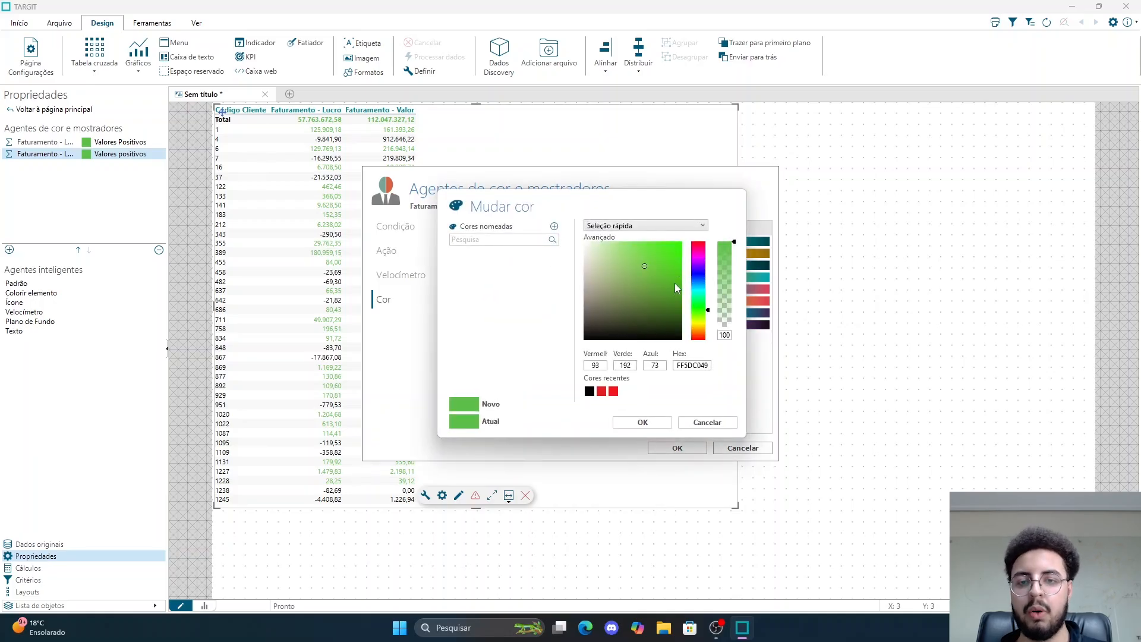
left_click(616, 393)
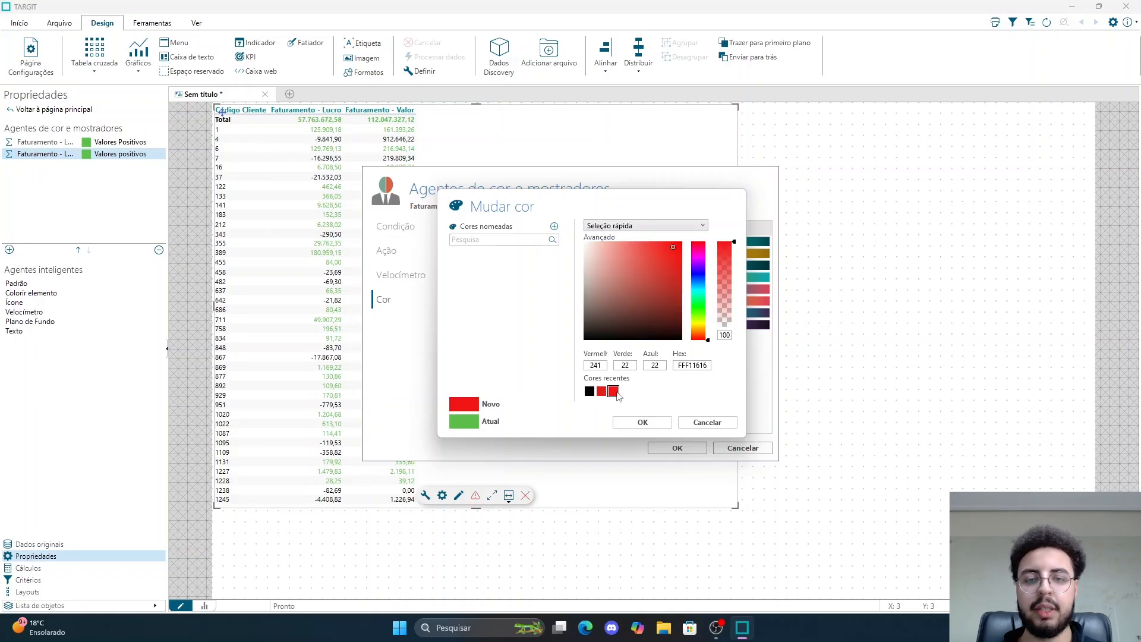
left_click(649, 424)
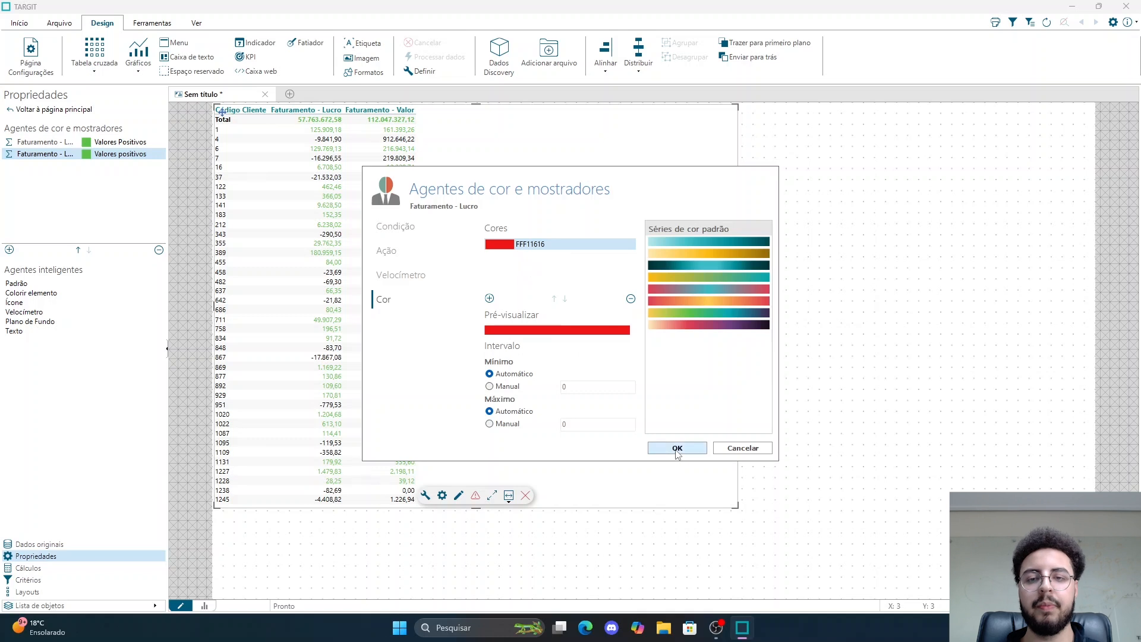
left_click(676, 448)
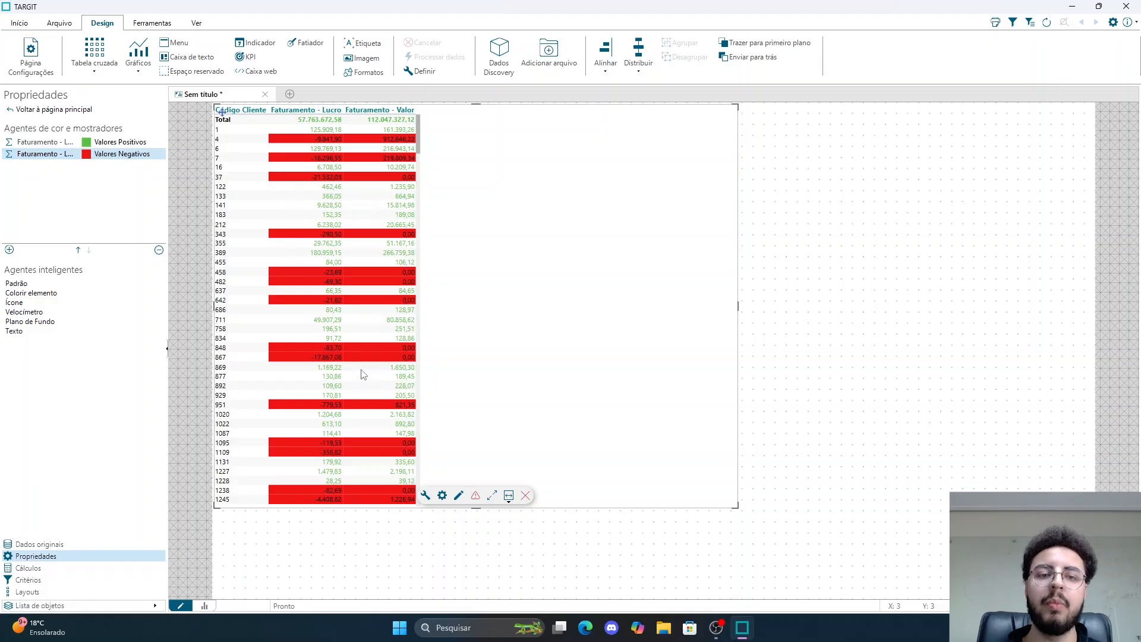
Try the in-cell icon and gauge actions on the Valores Negativos agent and browse the available gauge styles
left_click(128, 152)
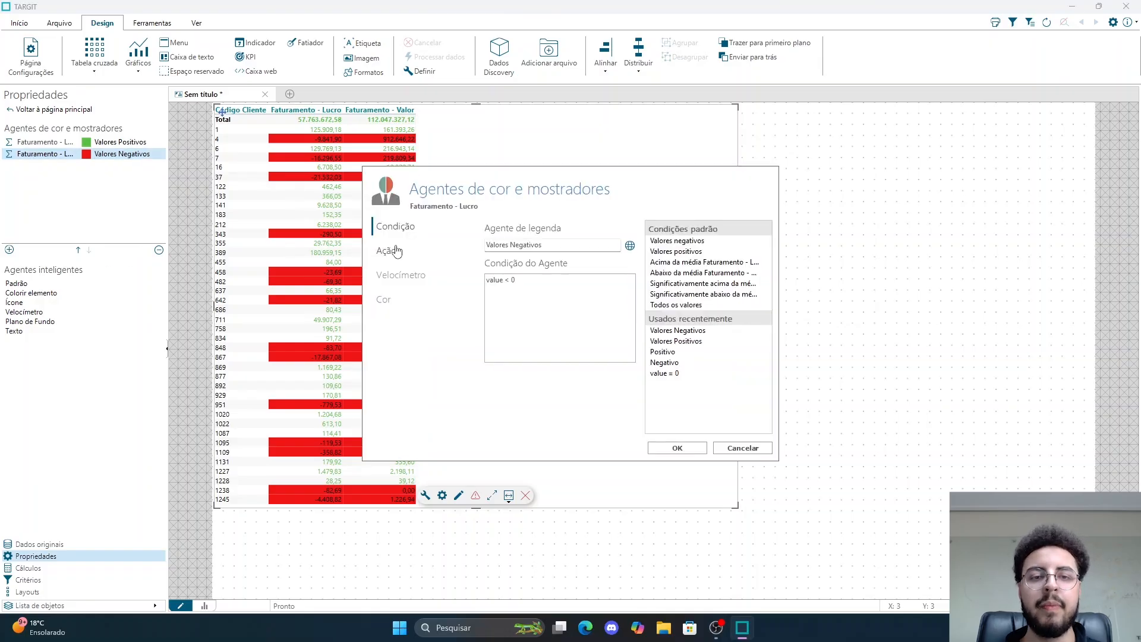
left_click(389, 250)
left_click(531, 275)
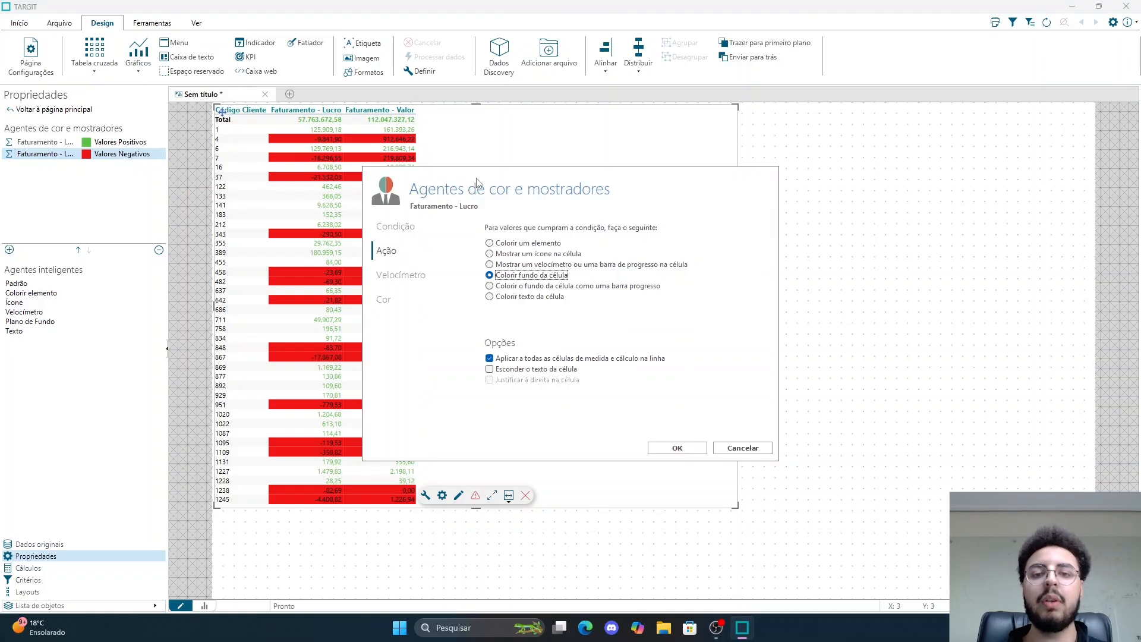
left_click(489, 254)
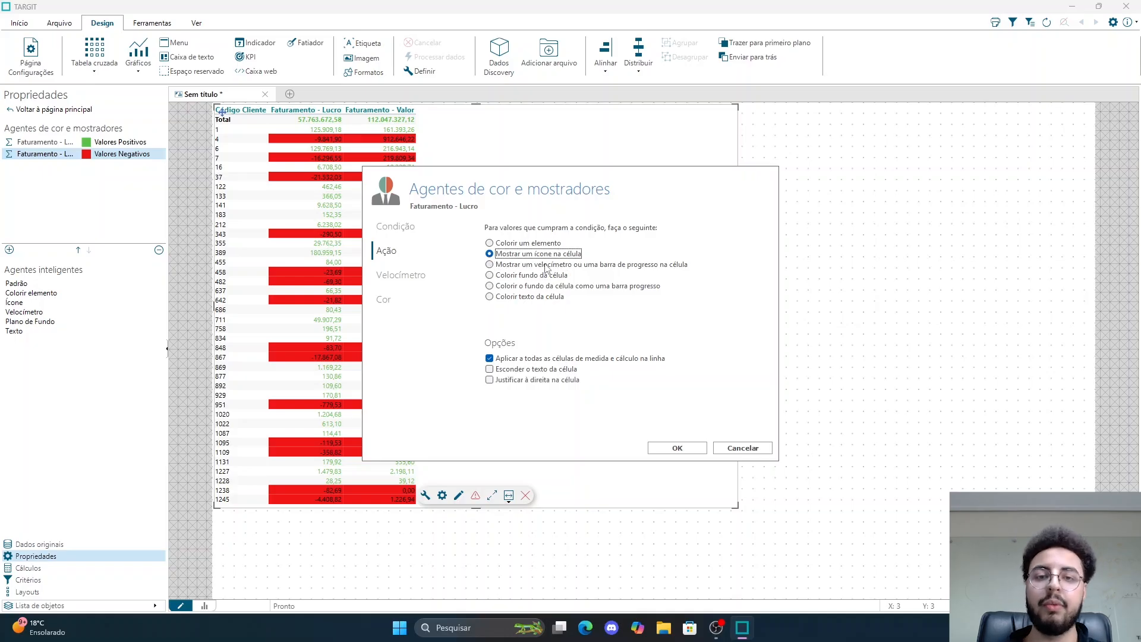
left_click(490, 265)
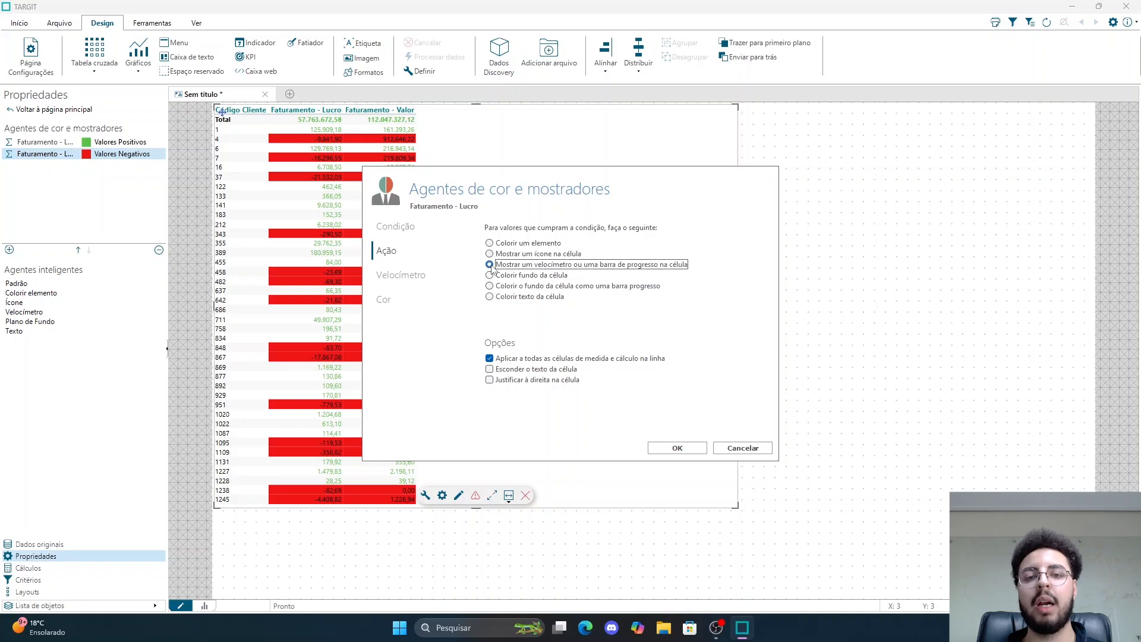
left_click(419, 276)
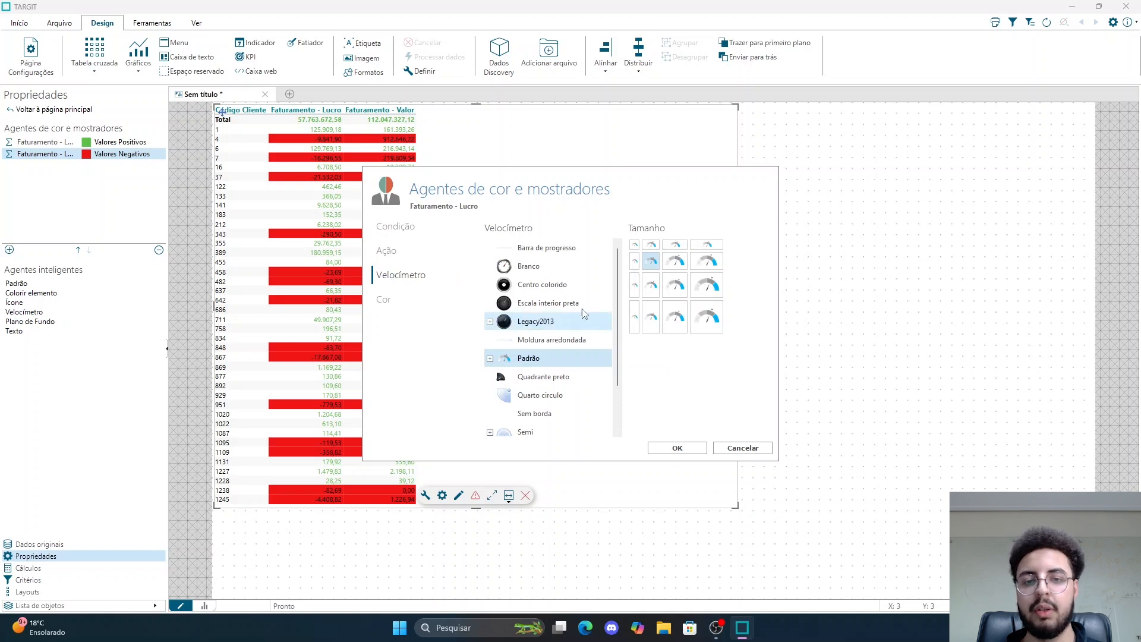
scroll(600, 332, "down", 2)
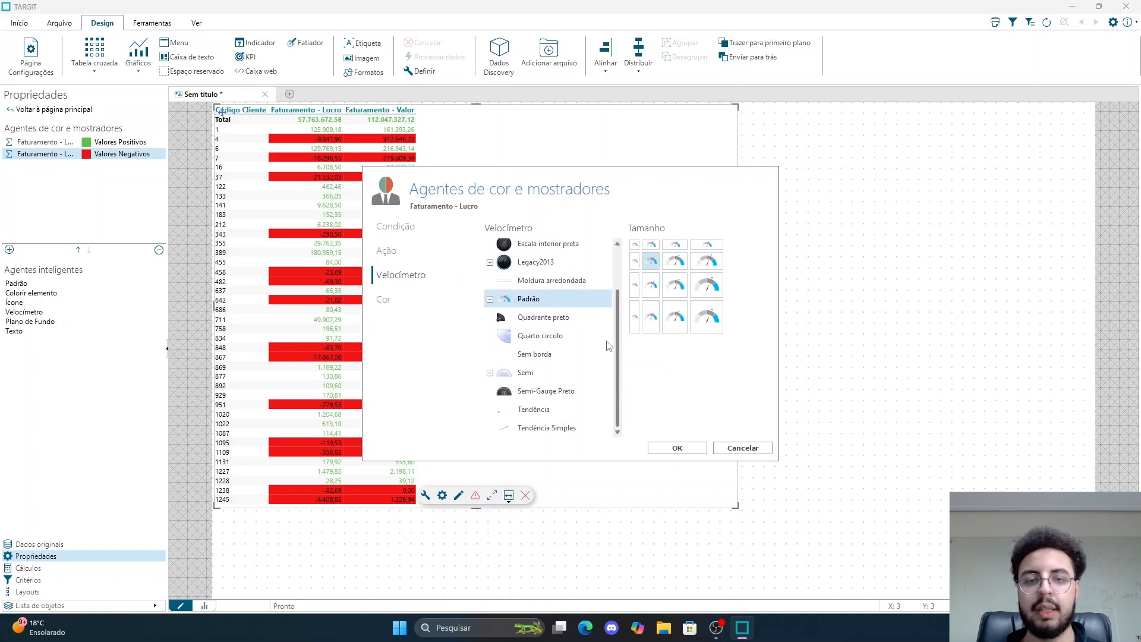
scroll(601, 339, "up", 2)
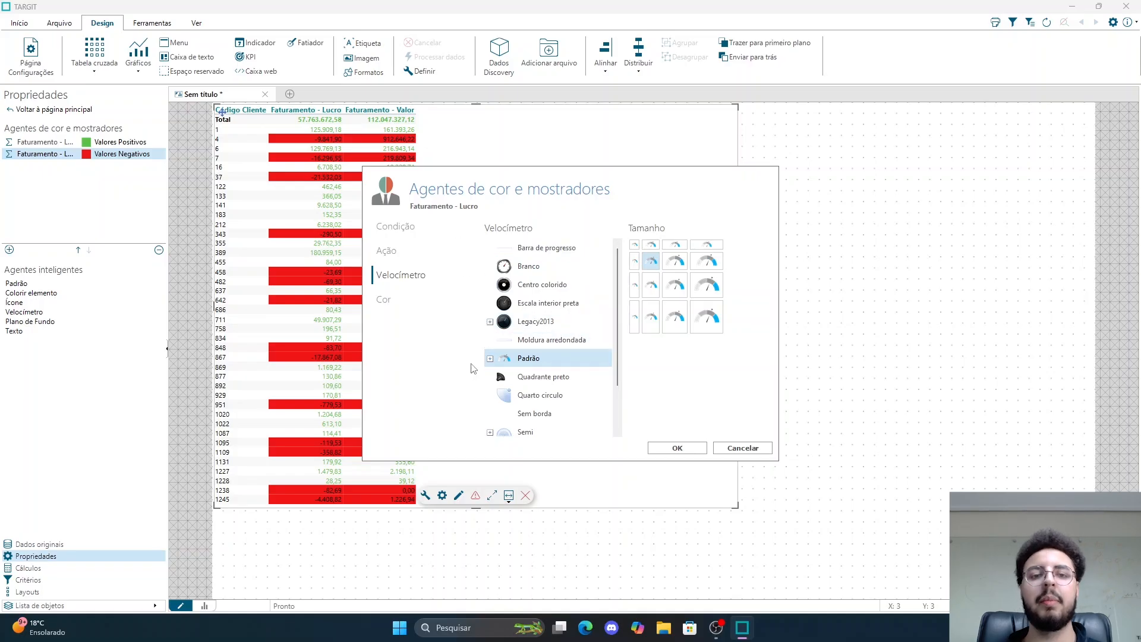
Return the Valores Negativos agent's action to Colorir fundo da célula and apply it
left_click(388, 251)
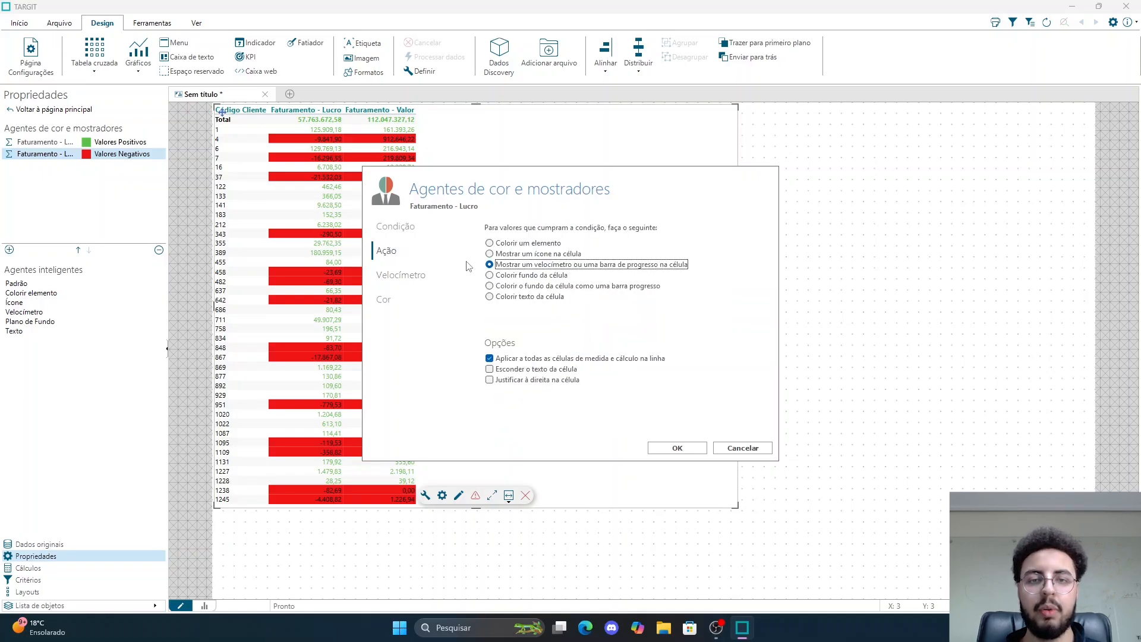
left_click(489, 275)
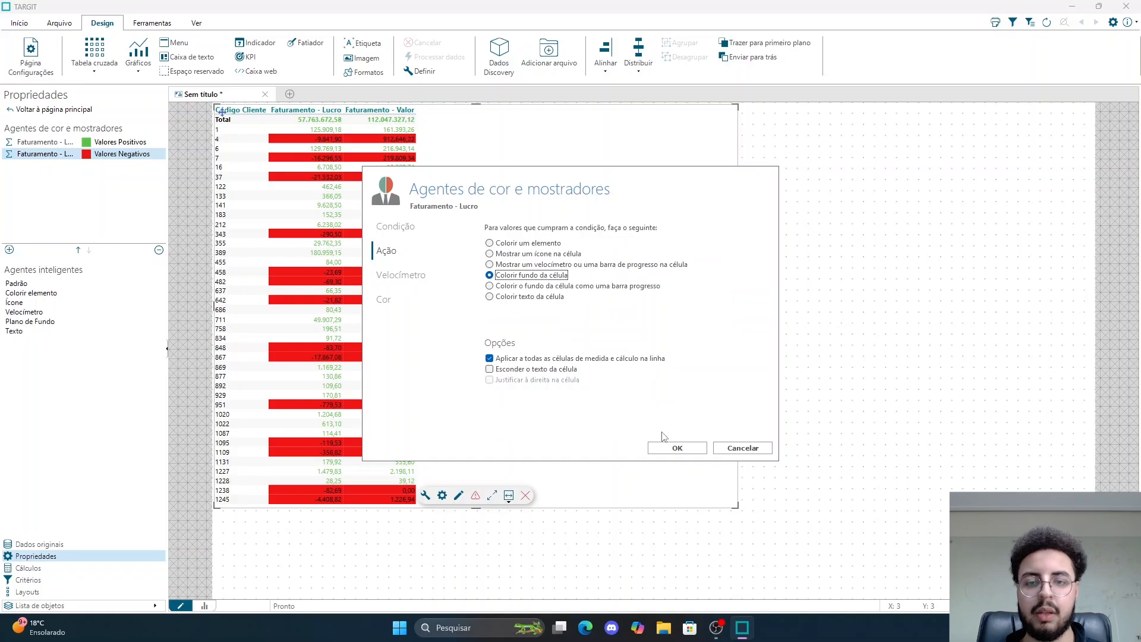
left_click(671, 448)
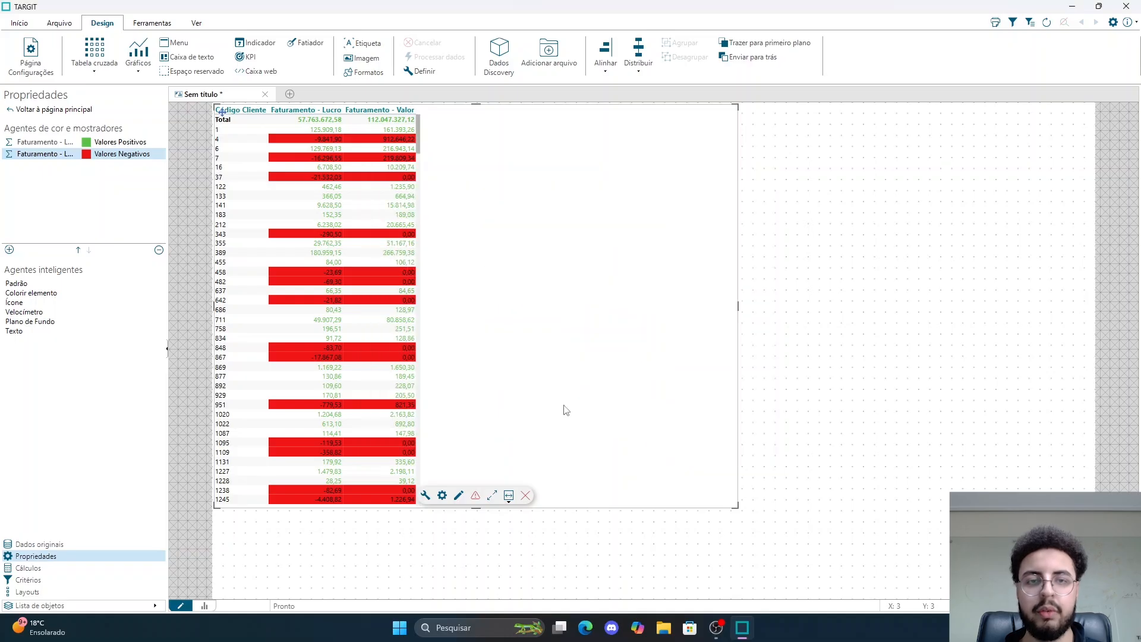
Add an Esconder valor visibility agent to the crosstab's Faturamento - Lucro measure
left_click(749, 330)
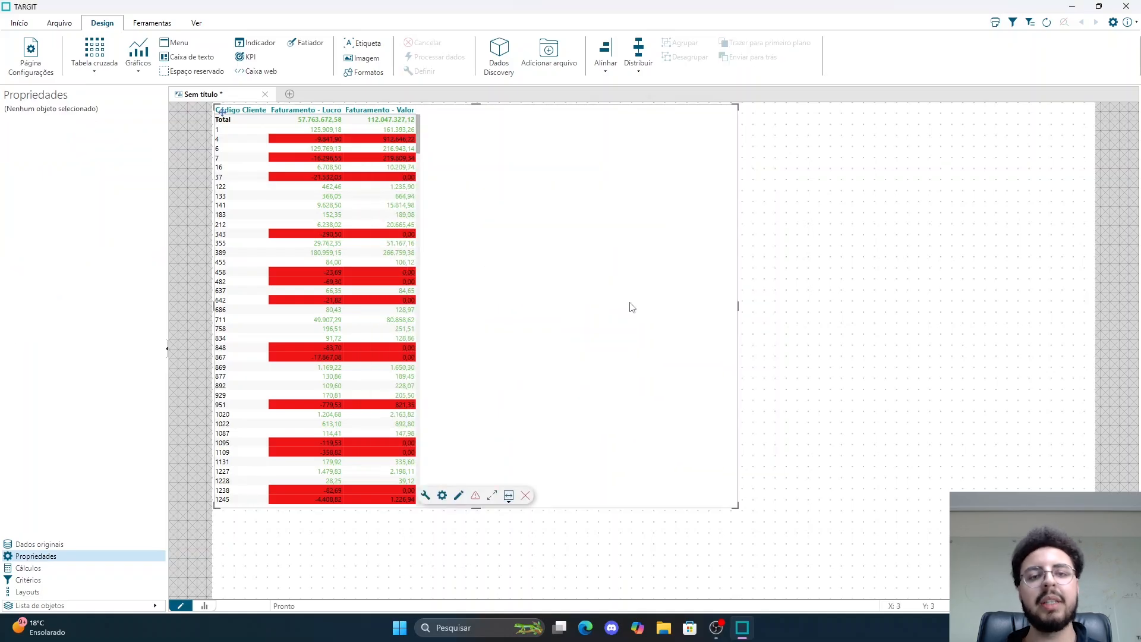
left_click(562, 283)
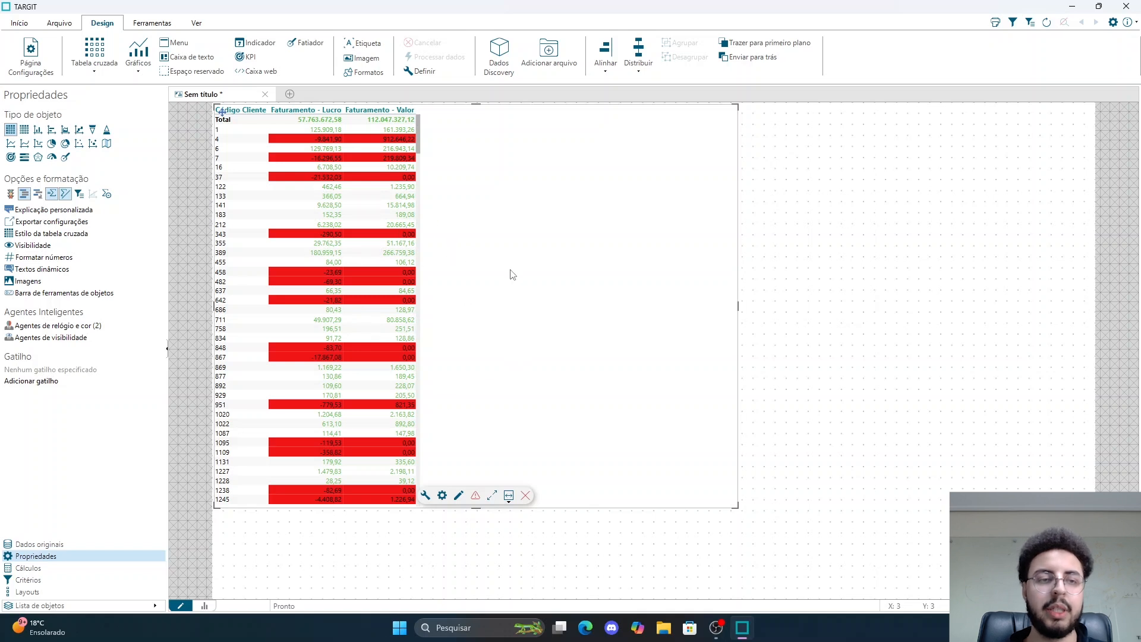
left_click(45, 339)
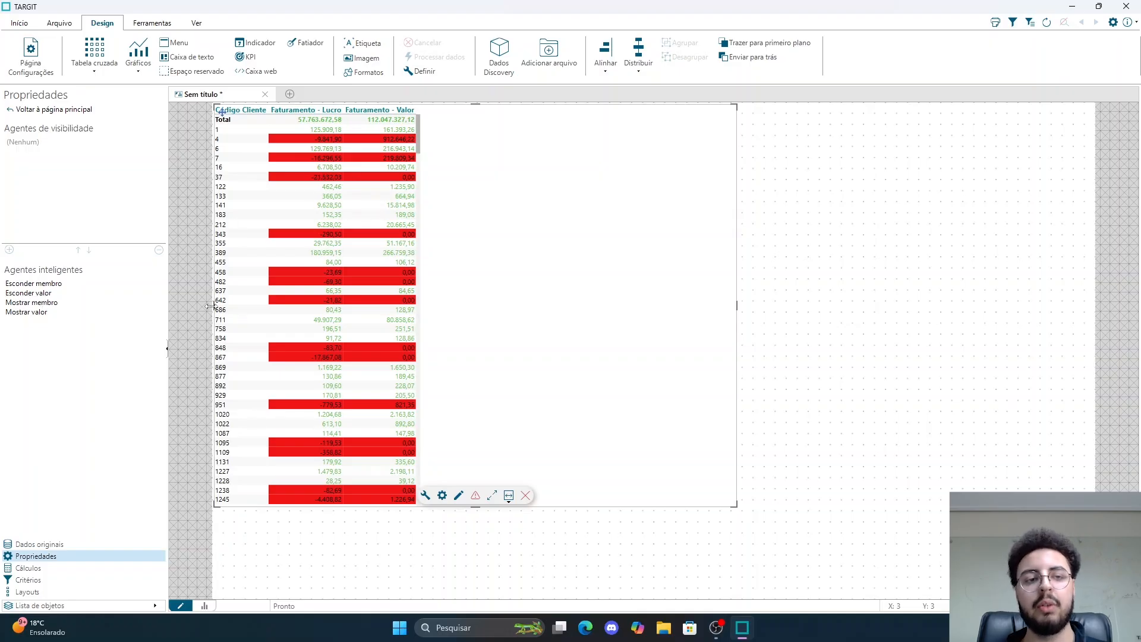
left_click(40, 293)
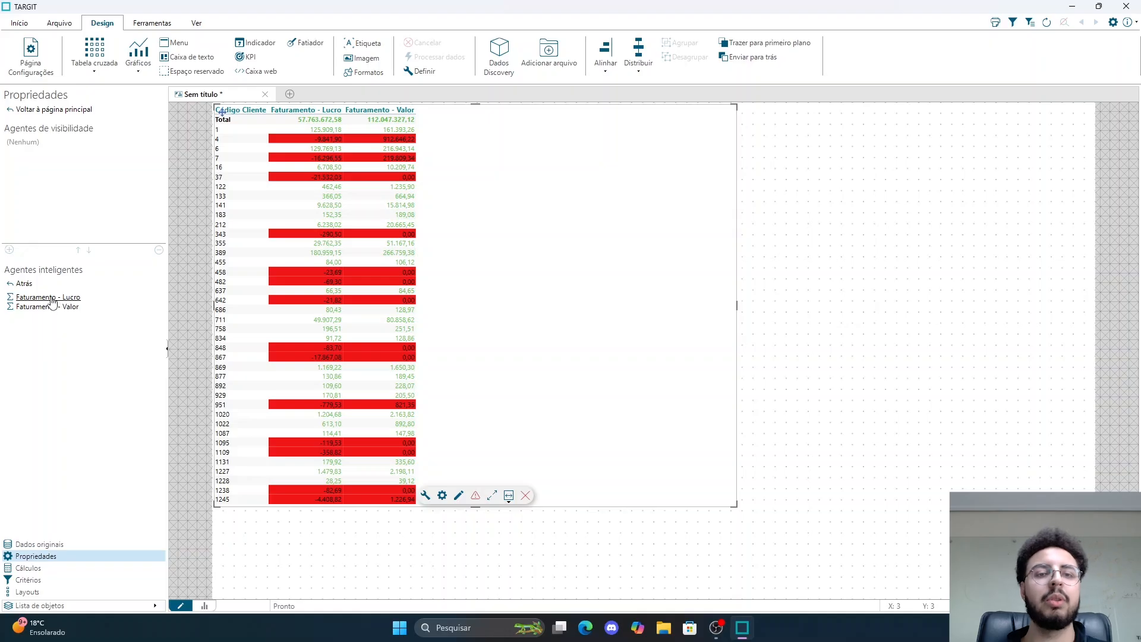
left_click(50, 297)
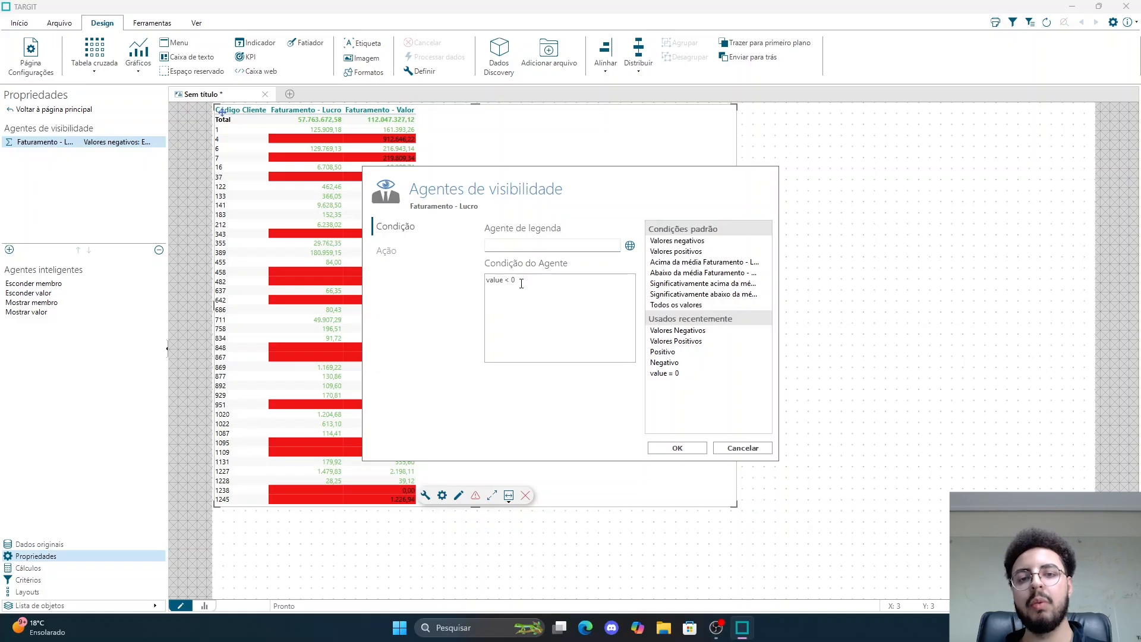
Apply the visibility agent with the legend "Esconder valores negativos" and condition "value < 0", and view the crosstab maximised
triple_click(516, 279)
left_click(519, 293)
left_click(516, 247)
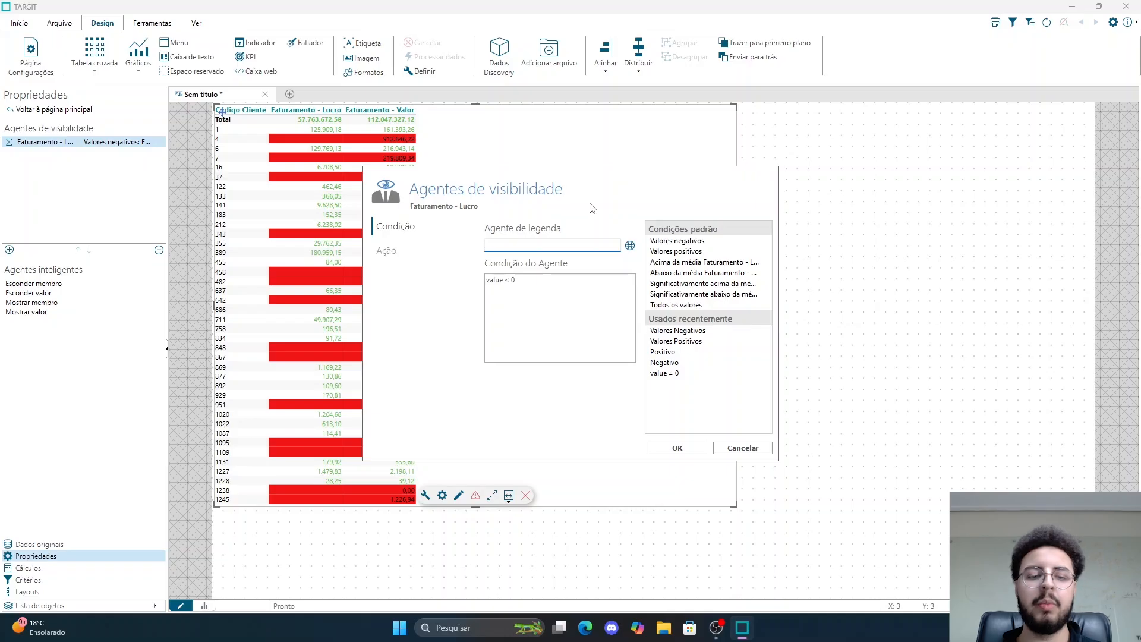
type("Escond")
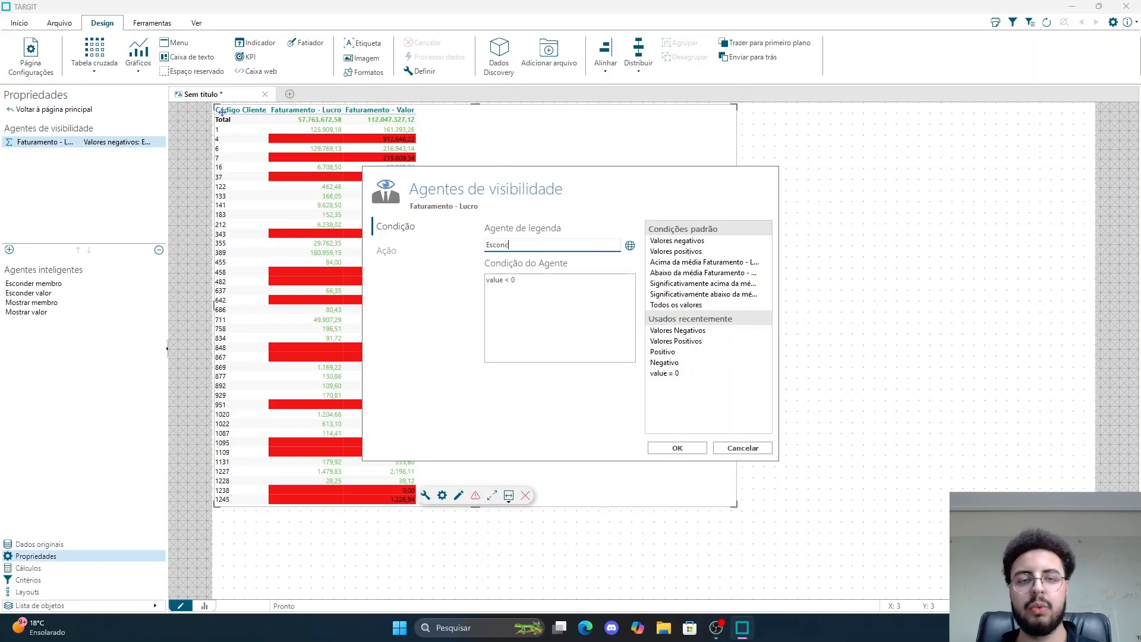
type("er valores negativos")
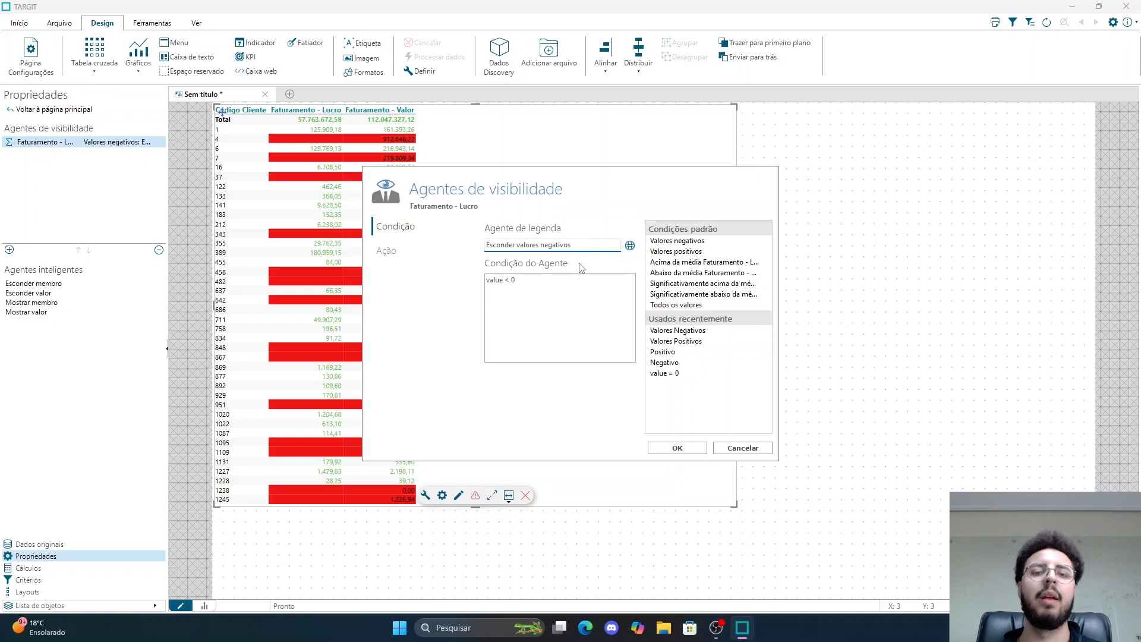
left_click(569, 279)
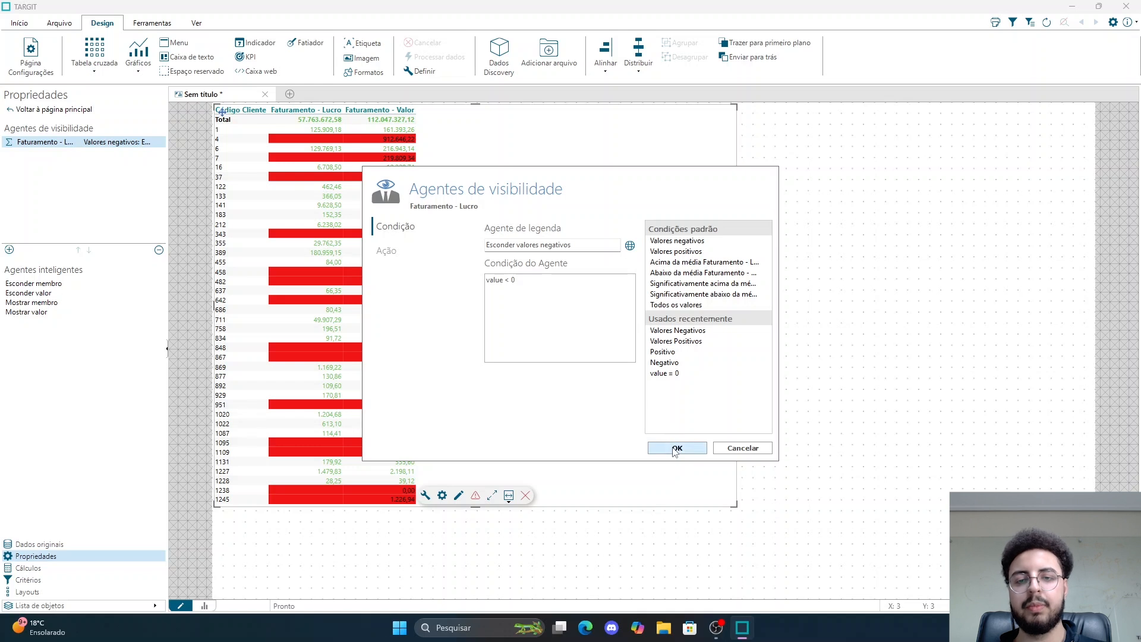
left_click(677, 449)
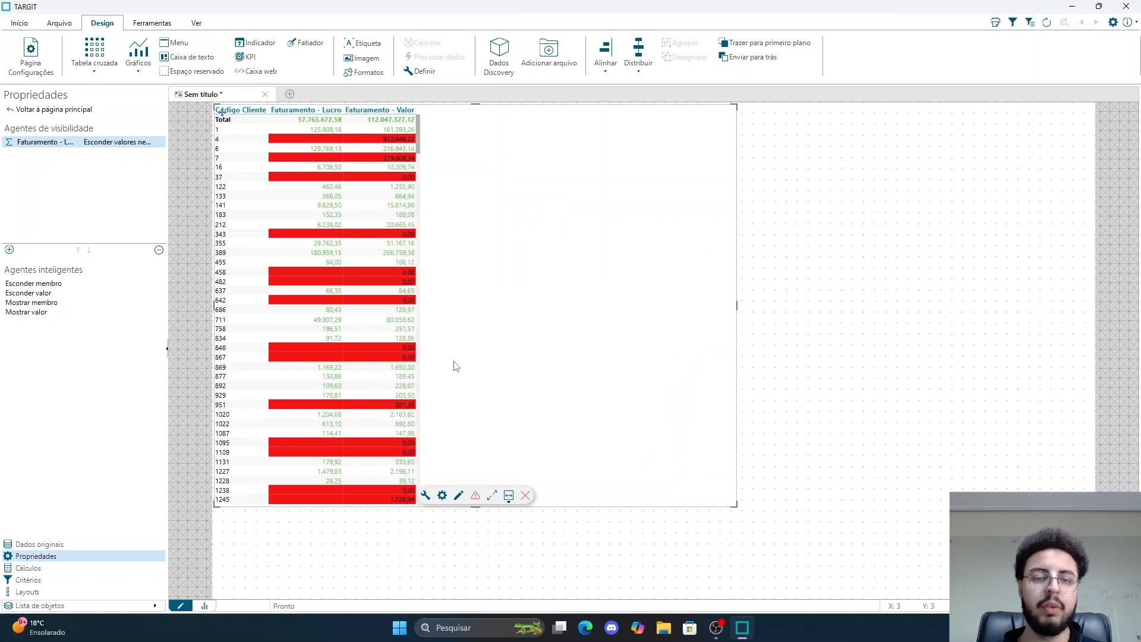
left_click(492, 495)
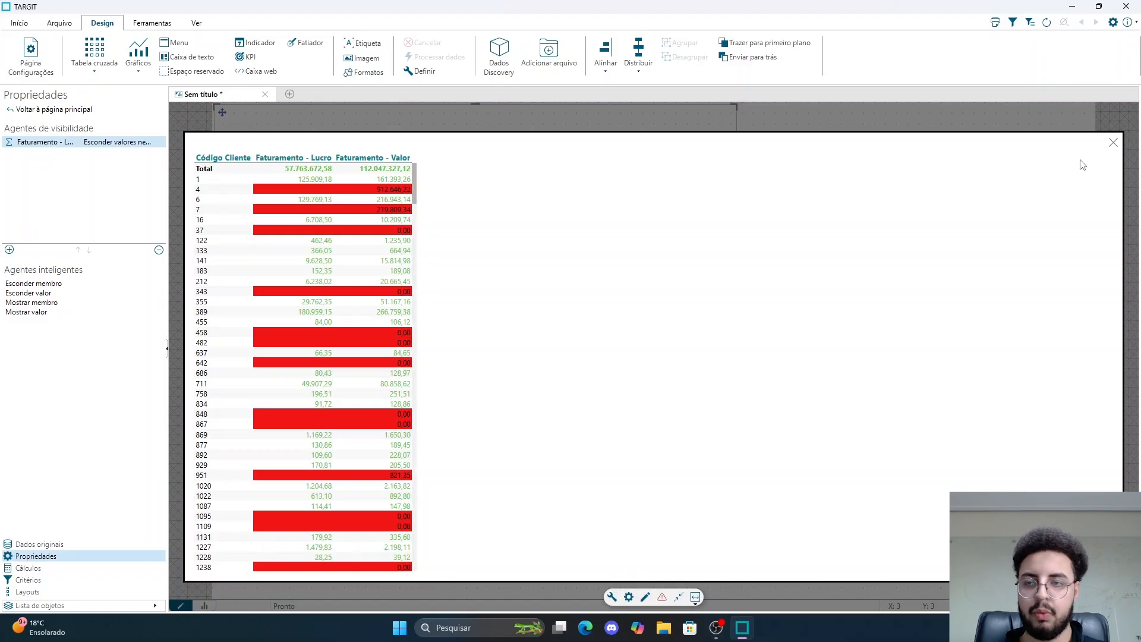
Restore the crosstab from its maximised view and add an Esconder membro visibility agent to the Faturamento - Lucro measure
left_click(1113, 143)
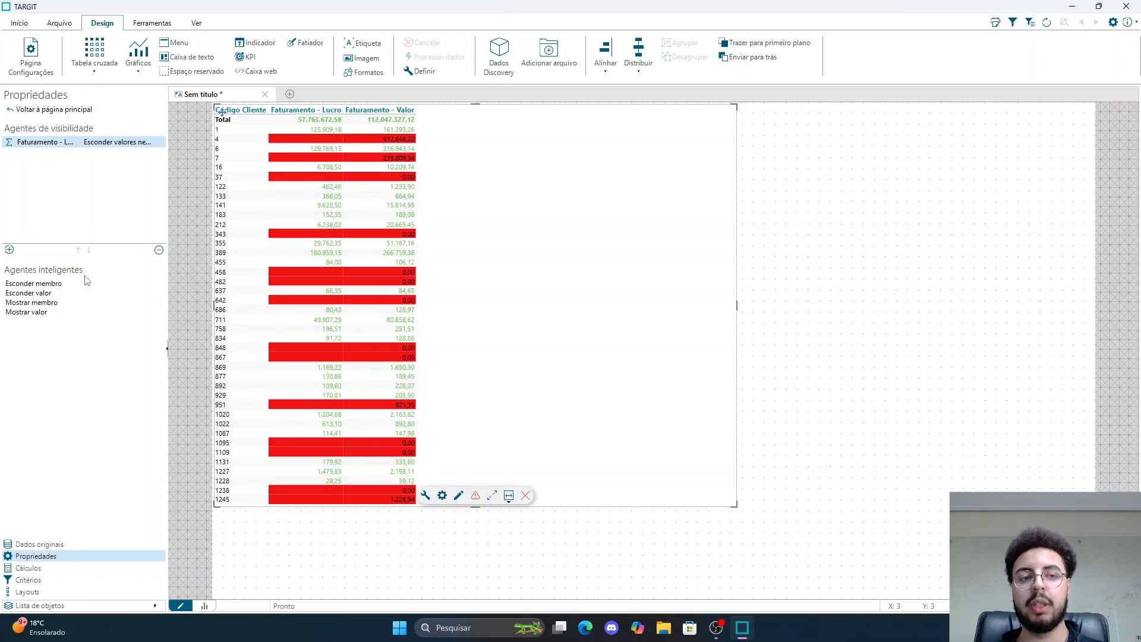
left_click(33, 284)
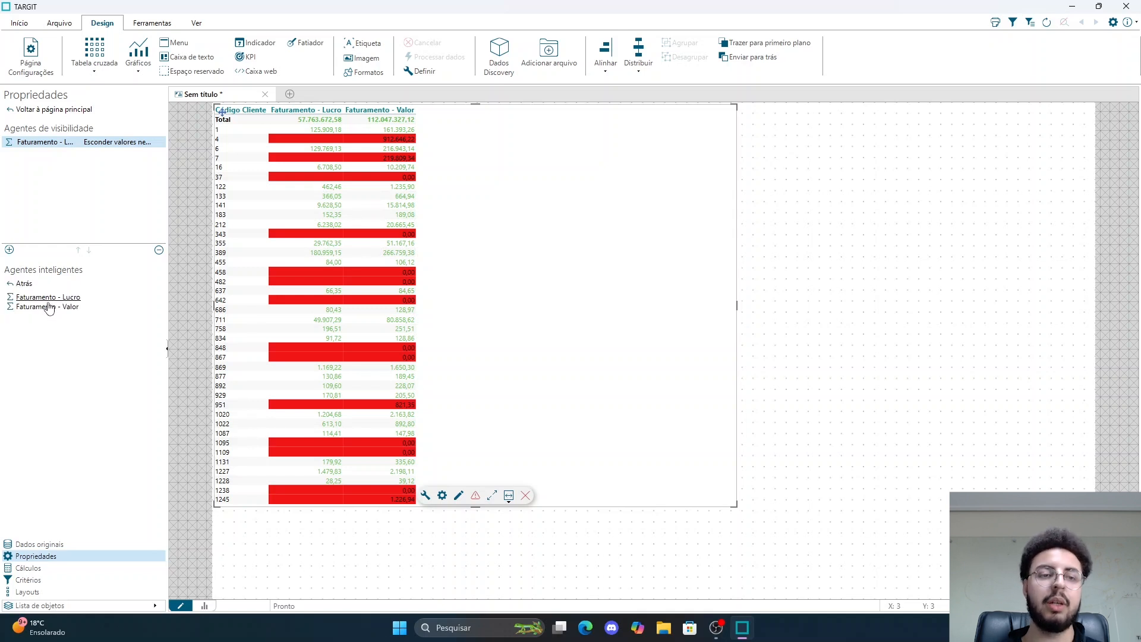
left_click(47, 297)
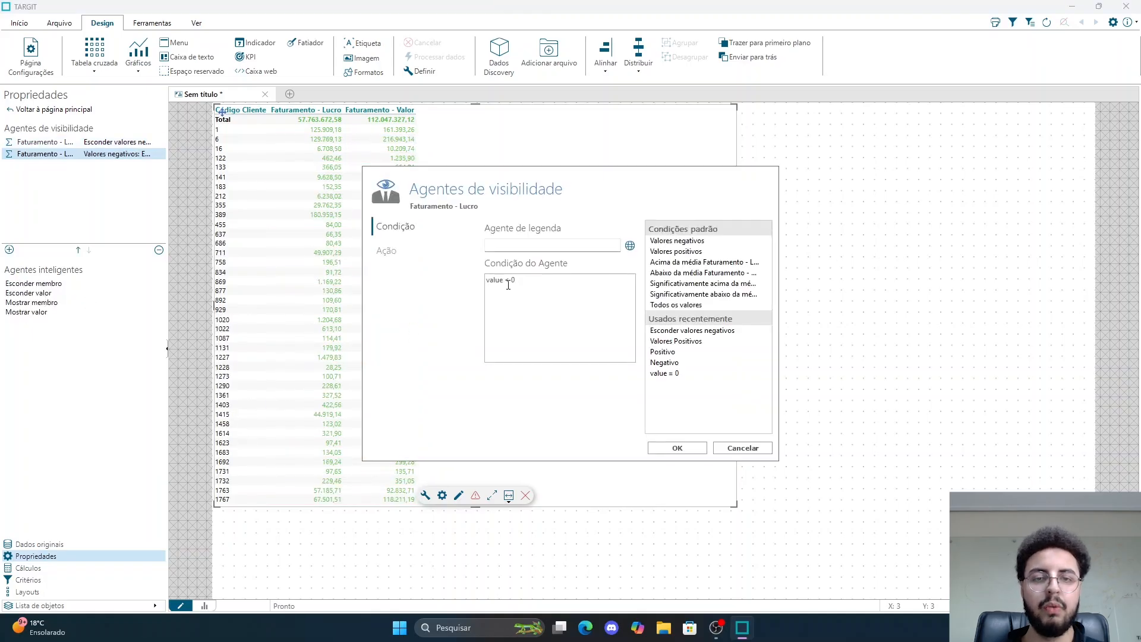
Give the new visibility agent the legend "Esconder linha negativa", leaving its condition as "value < 0"
left_click_drag(515, 279, 479, 282)
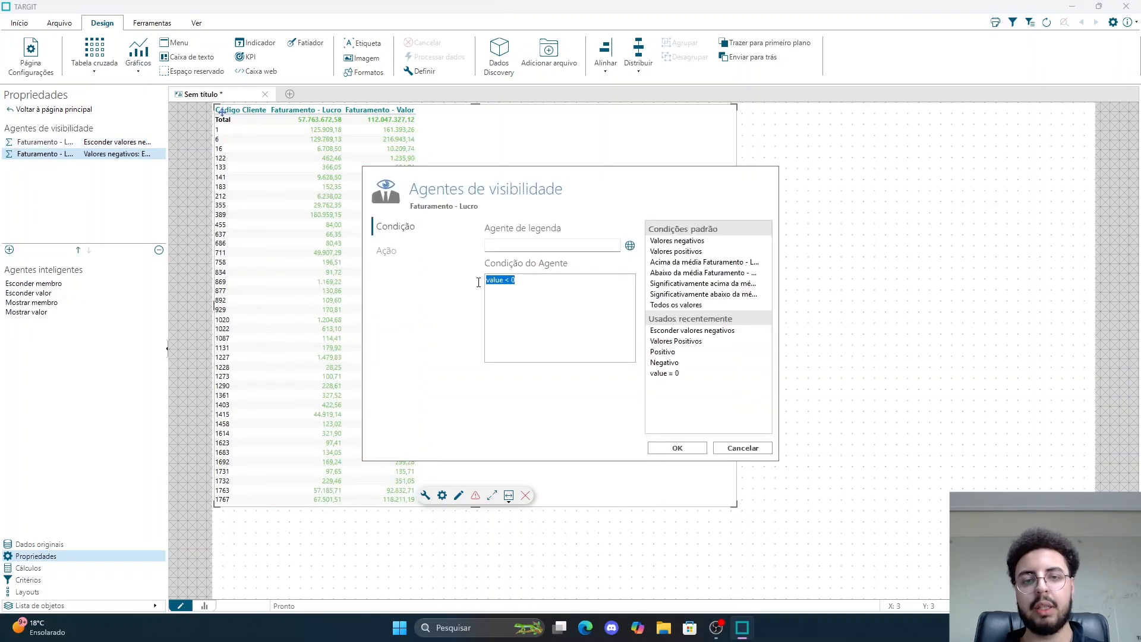
left_click(513, 245)
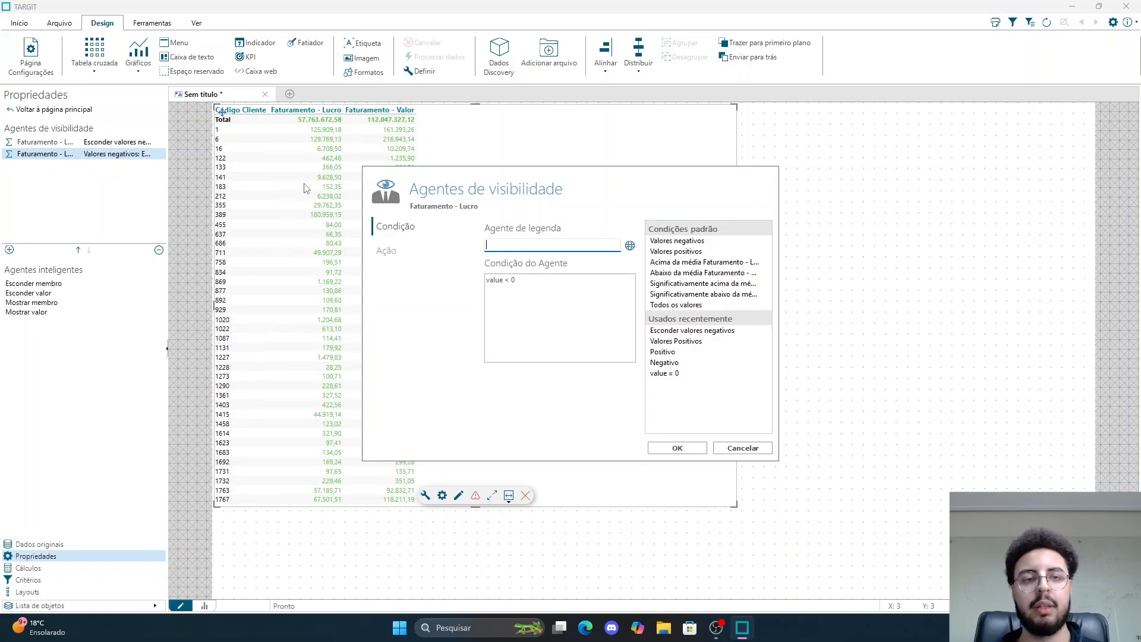
left_click(517, 280)
left_click_drag(518, 280, 453, 284)
left_click(533, 286)
left_click(522, 290)
left_click_drag(524, 289, 470, 286)
left_click(541, 284)
left_click(521, 244)
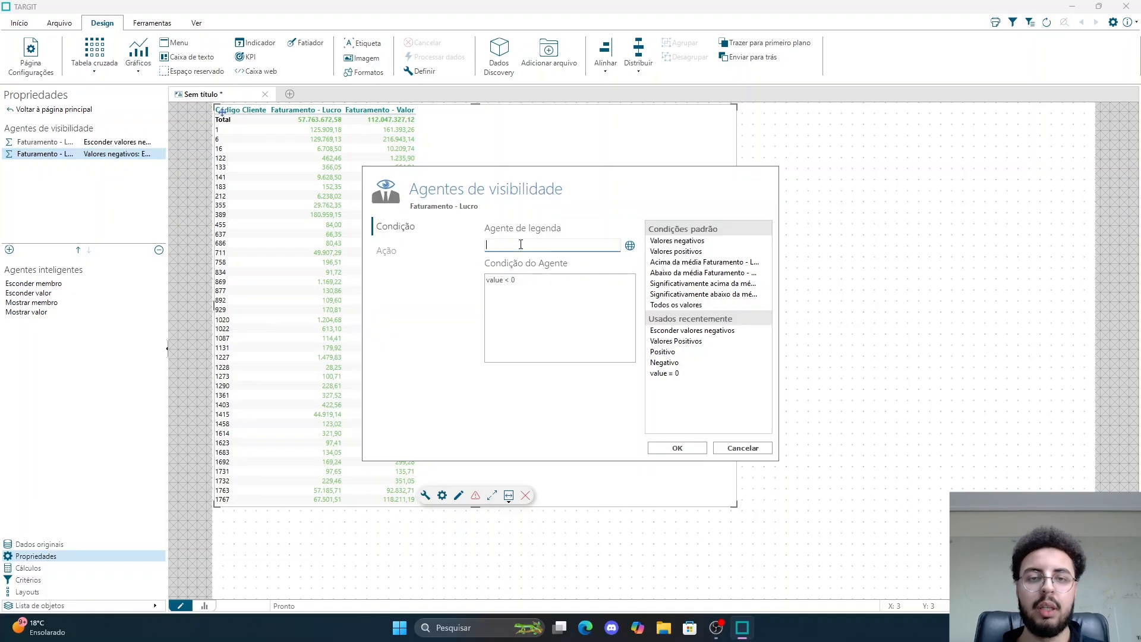
type("Escond")
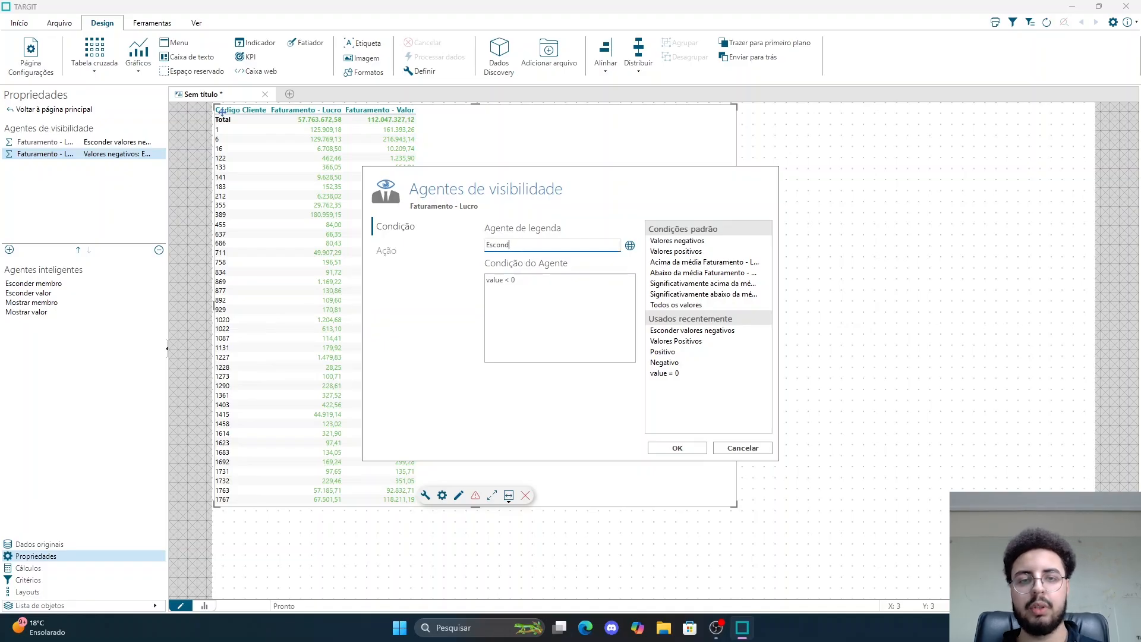
type("er linha negativa")
Review the agent's hiding actions, select Esconder membro Código Cliente, and apply the visibility agent
left_click(392, 250)
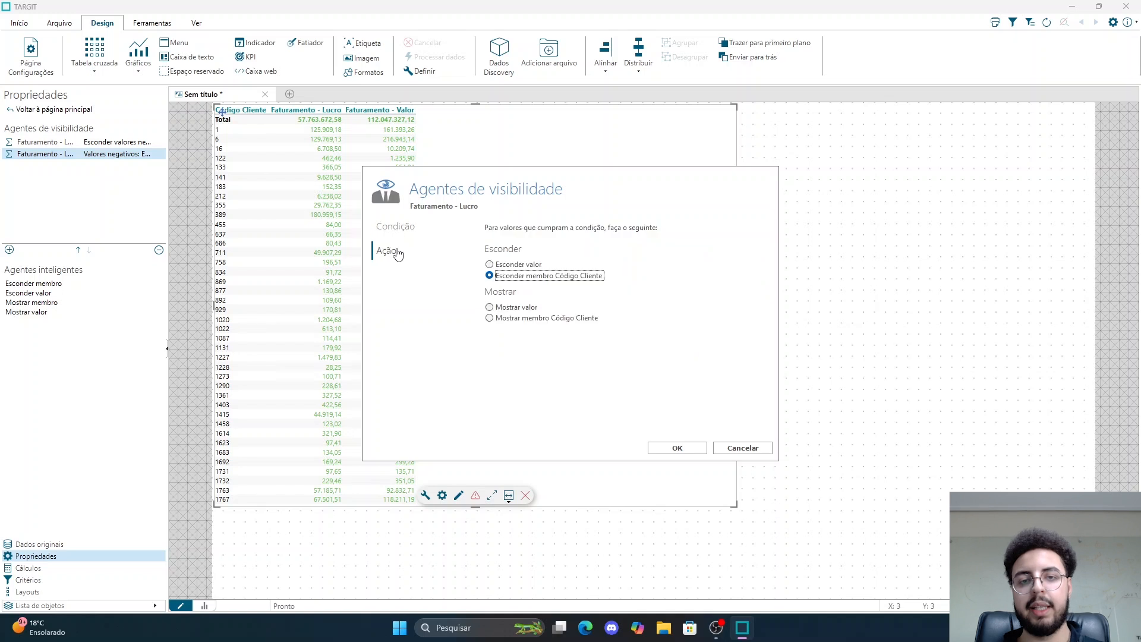
left_click(490, 265)
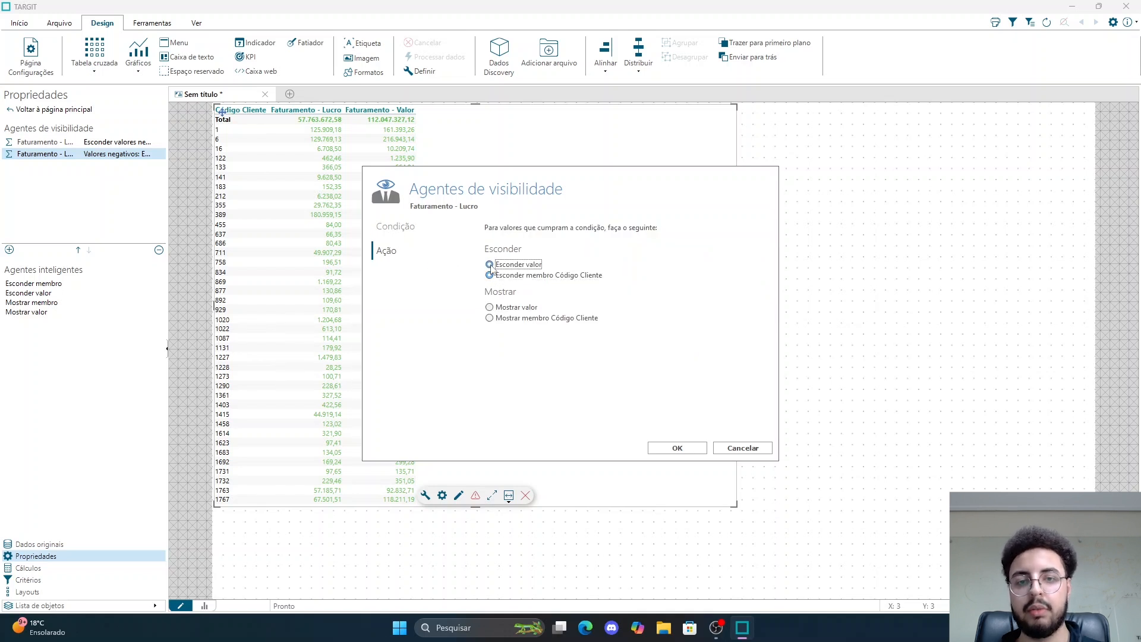
left_click(489, 275)
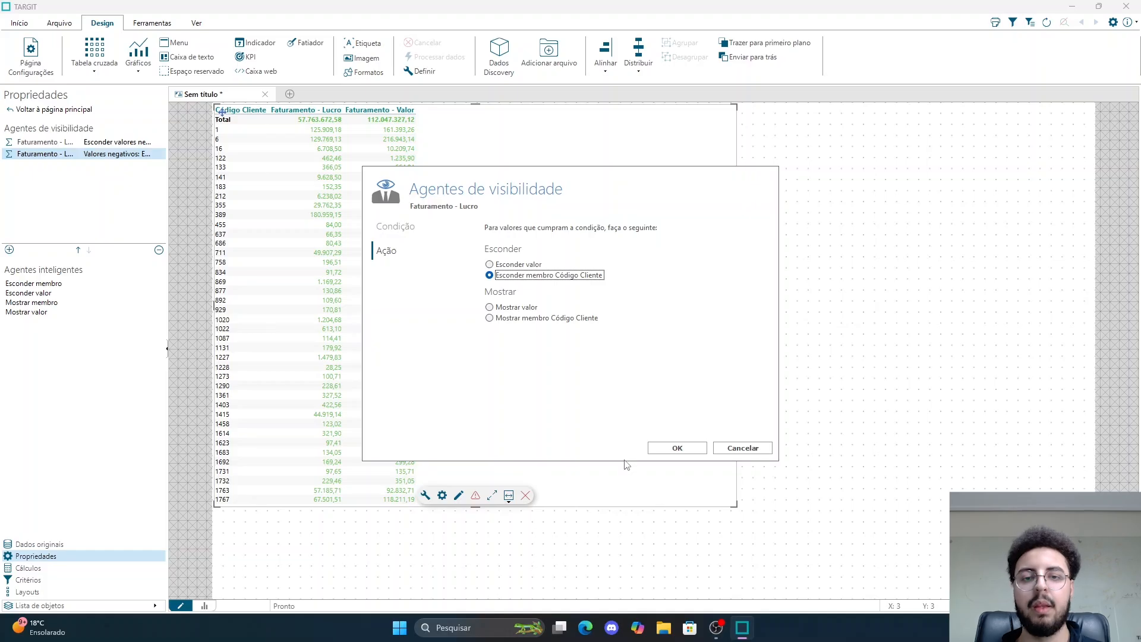
left_click(677, 448)
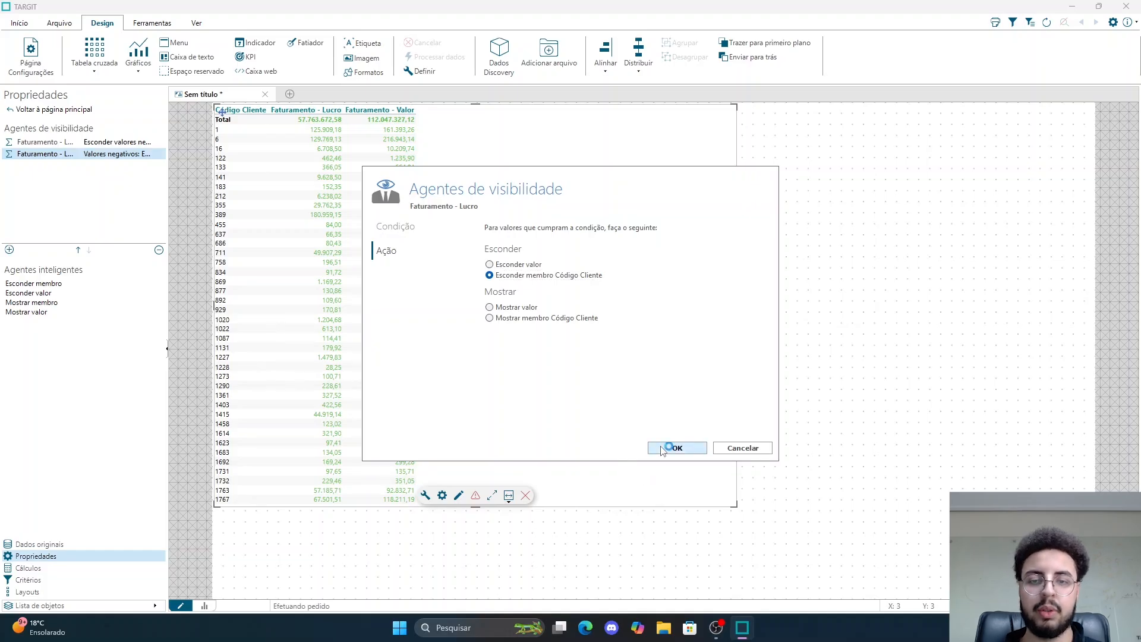